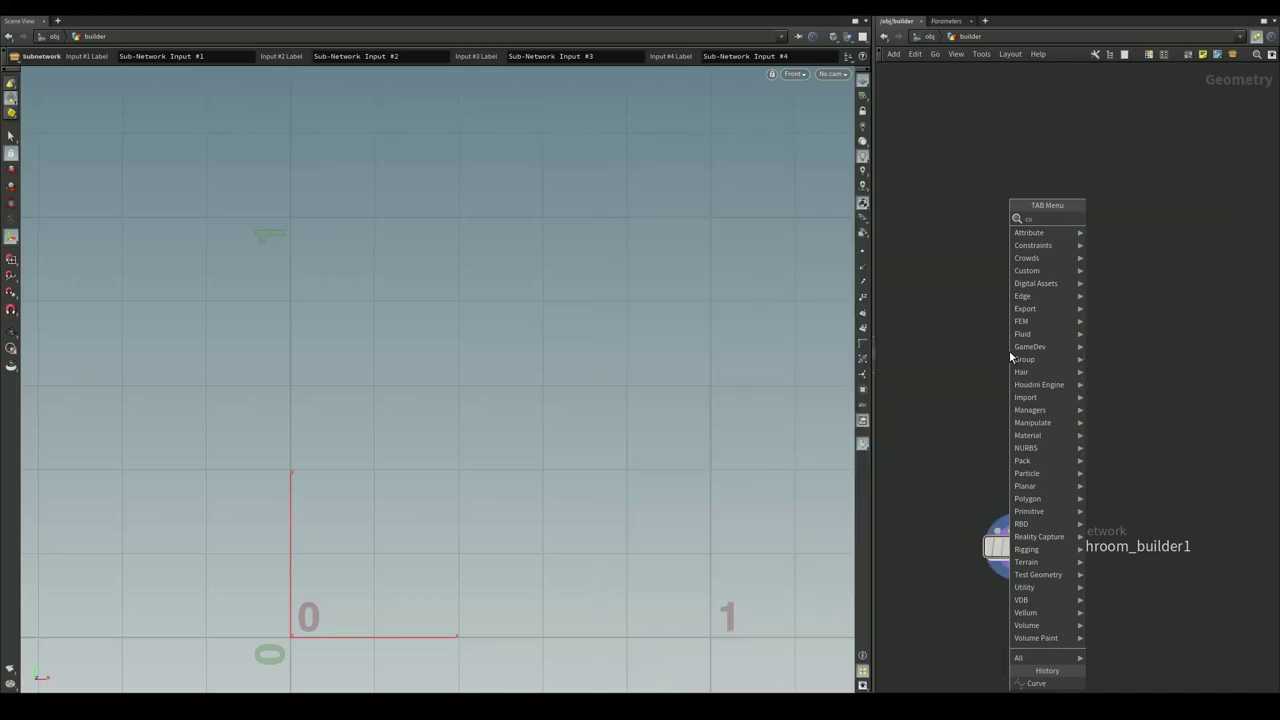
# - Add a Curve node (curve1) beside mushroom_builder1 and duplicate it as curve5
pyautogui.moveTo(1030, 232)
pyautogui.click(1101, 238)
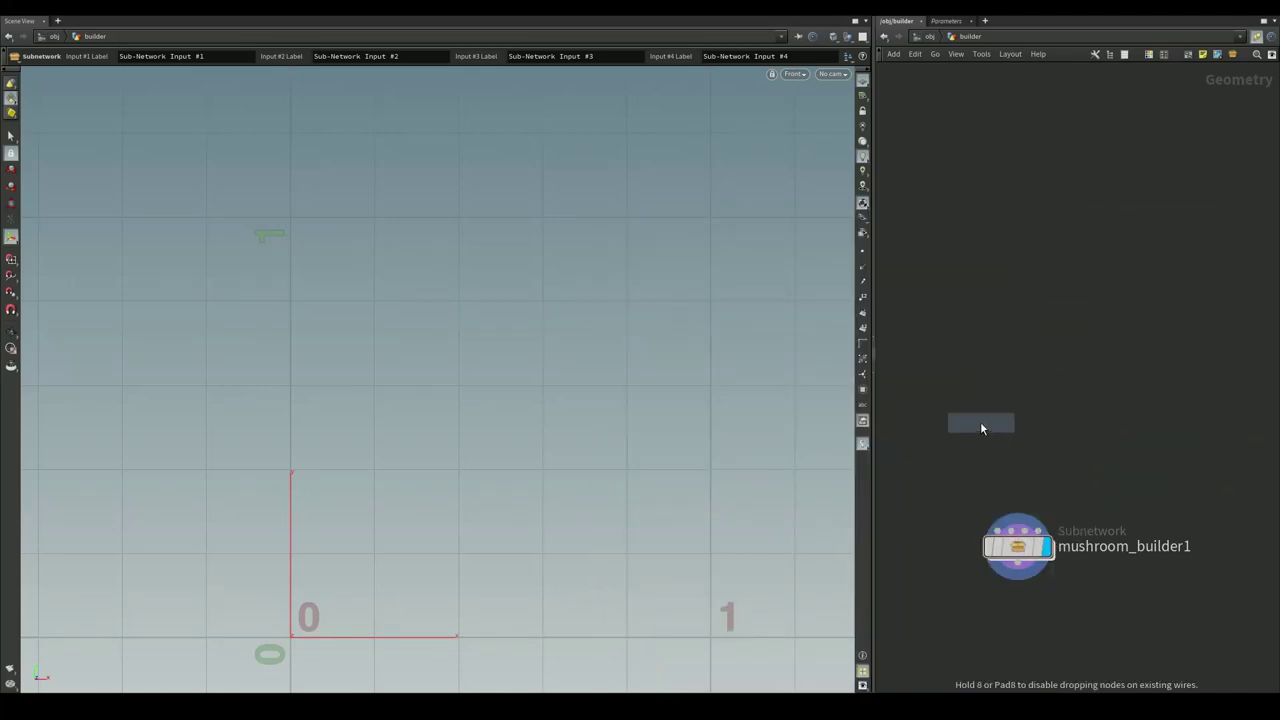
pyautogui.click(981, 423)
pyautogui.keyDown('alt'); pyautogui.moveTo(981, 423); pyautogui.dragTo(1108, 423); pyautogui.keyUp('alt')
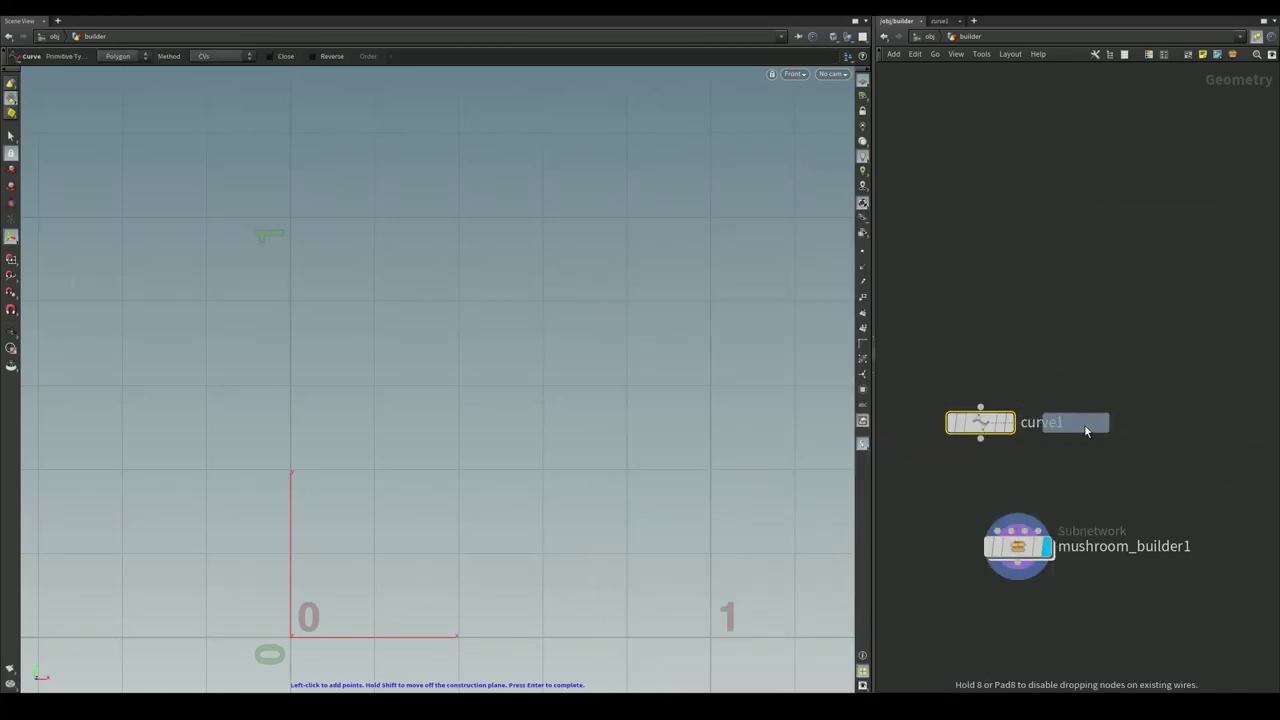
# - Draw curve1's stem-and-cap profile in the Front view, then nudge its stem and cap points
pyautogui.click(1003, 424)
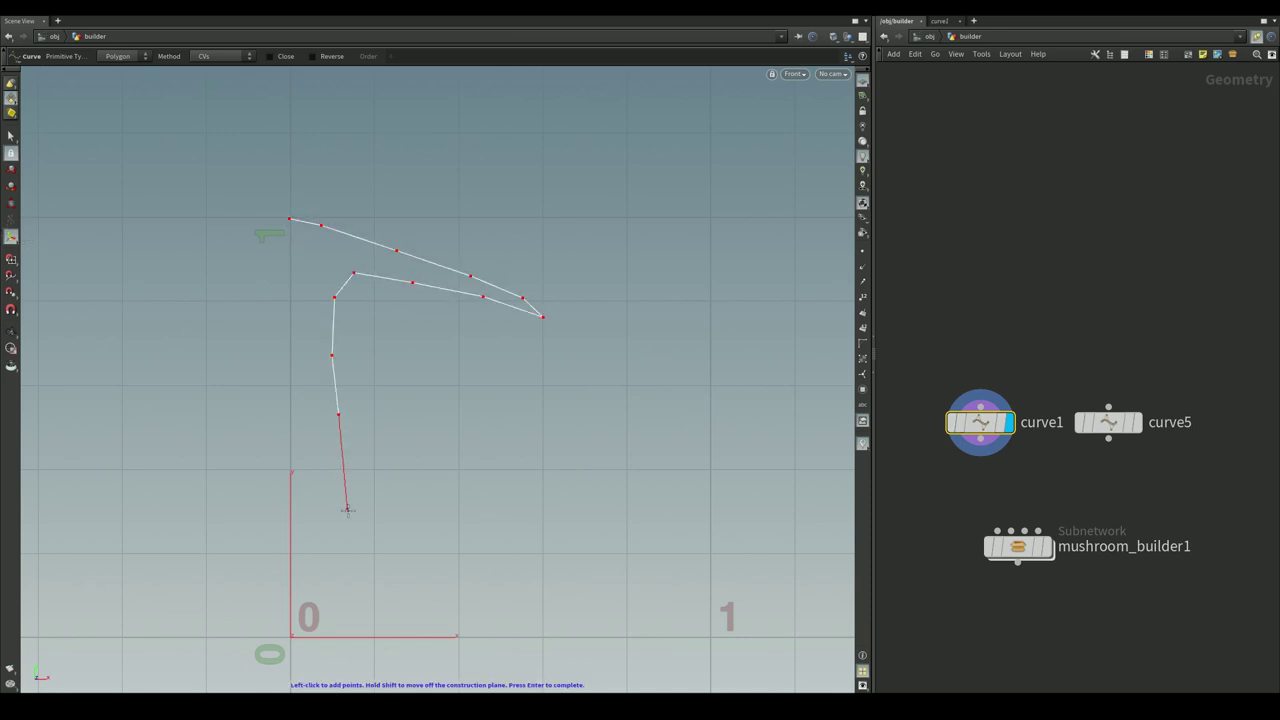
pyautogui.rightClick(318, 667)
pyautogui.click(314, 606)
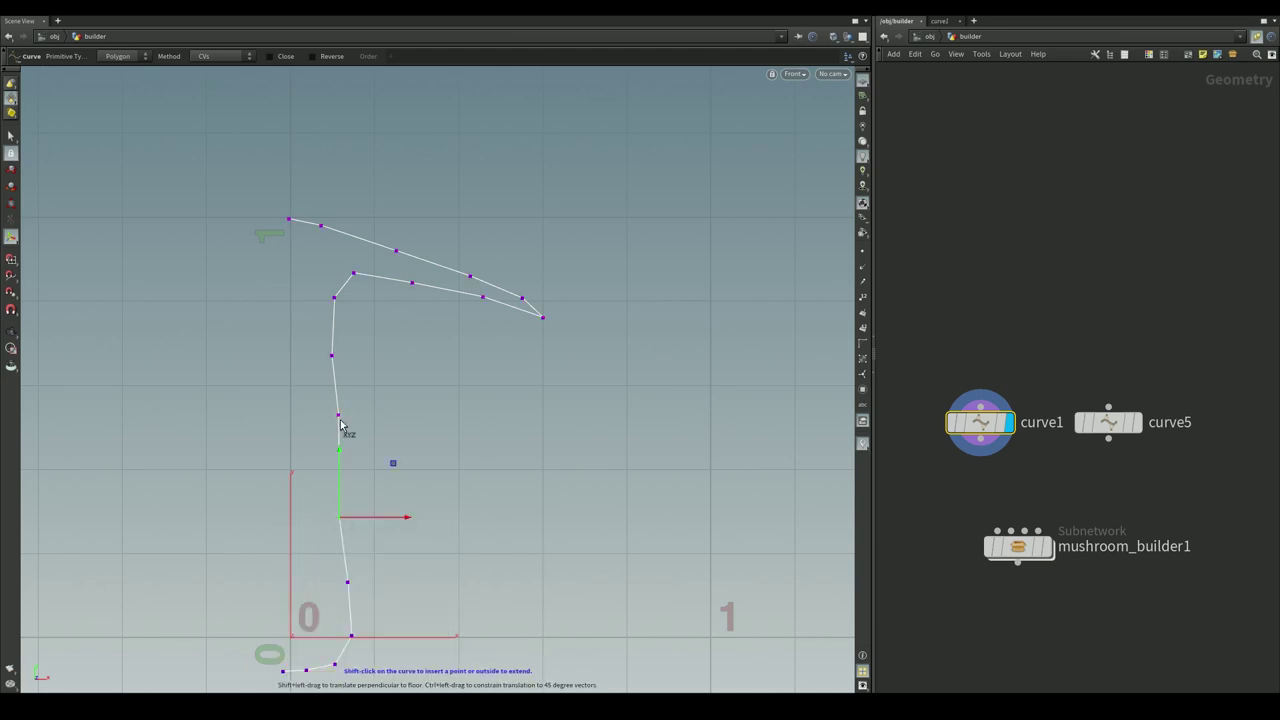
pyautogui.moveTo(346, 290); pyautogui.dragTo(340, 288)
pyautogui.click(400, 244)
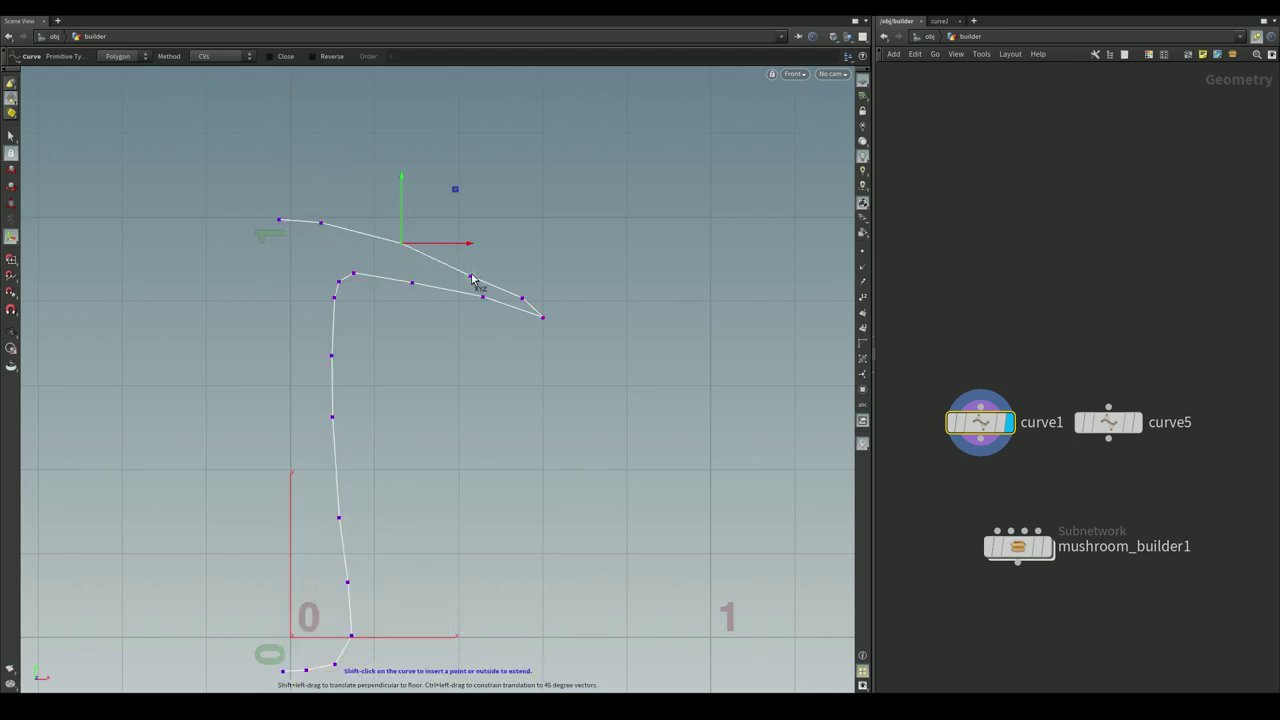
pyautogui.click(471, 274)
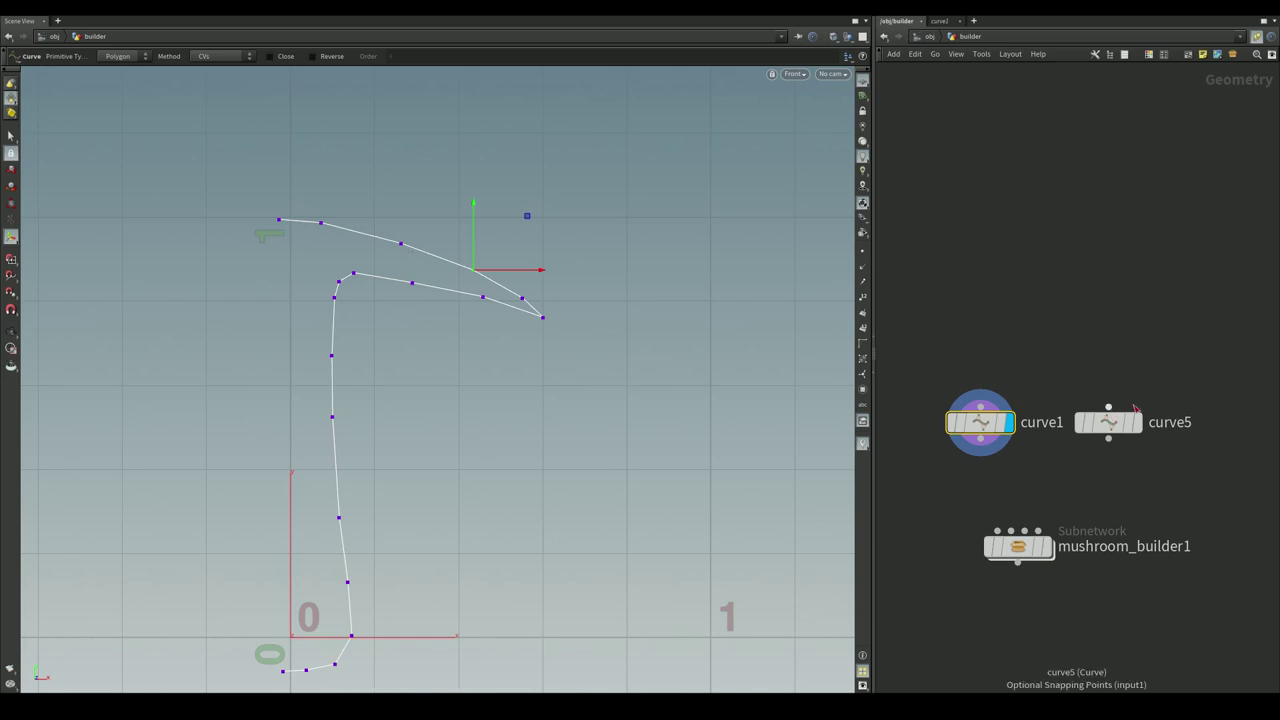
# - Draw curve5 as the cap underside line
pyautogui.click(1108, 424)
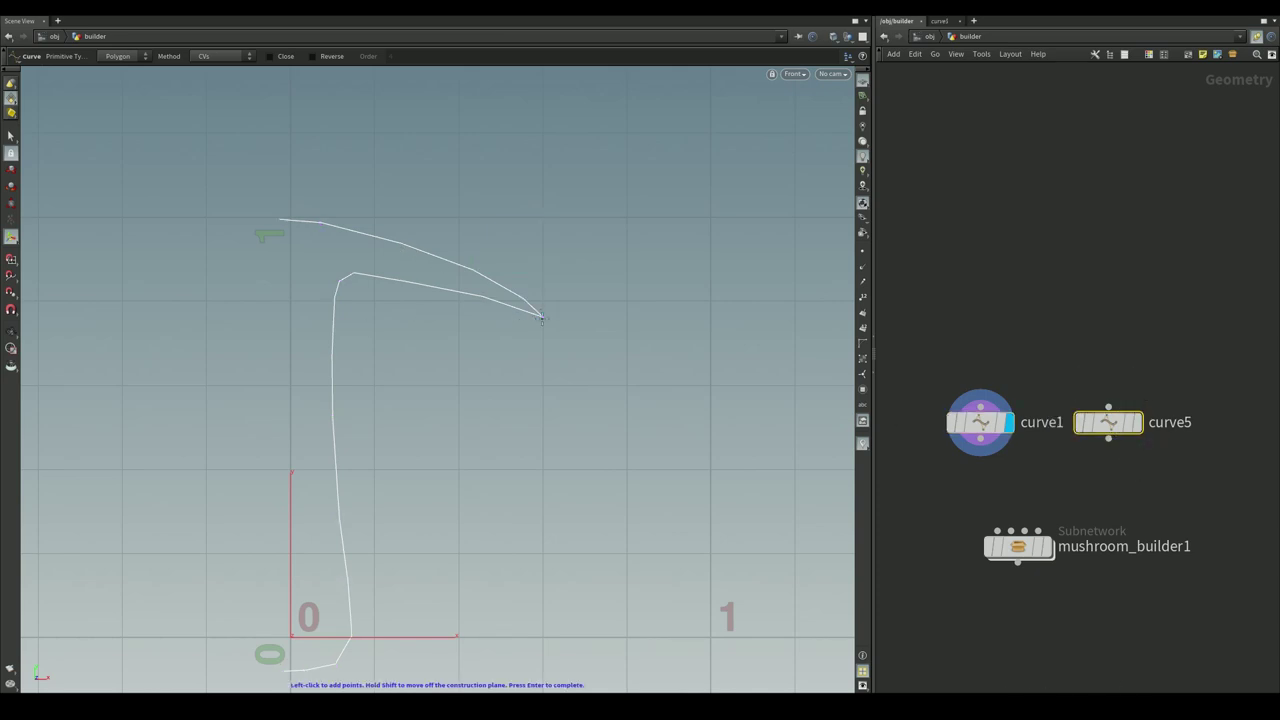
pyautogui.rightClick(333, 298)
pyautogui.click(345, 317)
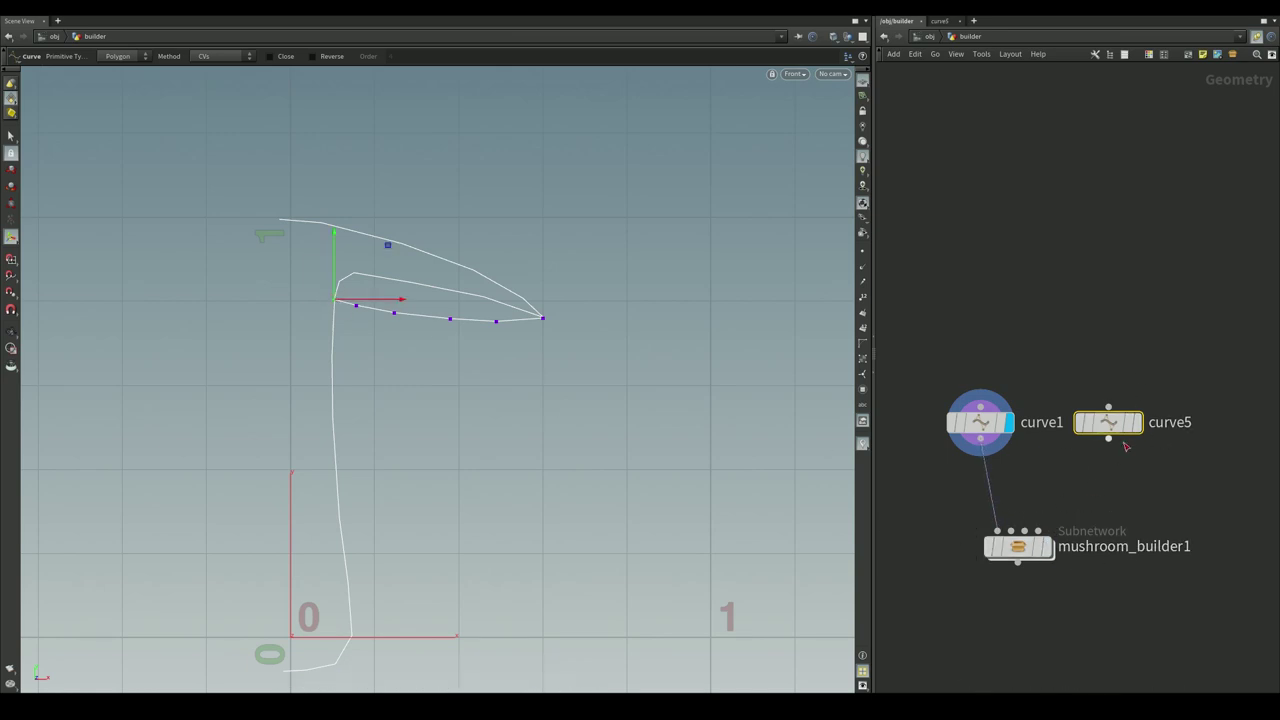
# - Wire curve5 into mushroom_builder1's second input and inspect the gilled mushroom in perspective
pyautogui.moveTo(1112, 442); pyautogui.dragTo(1011, 531)
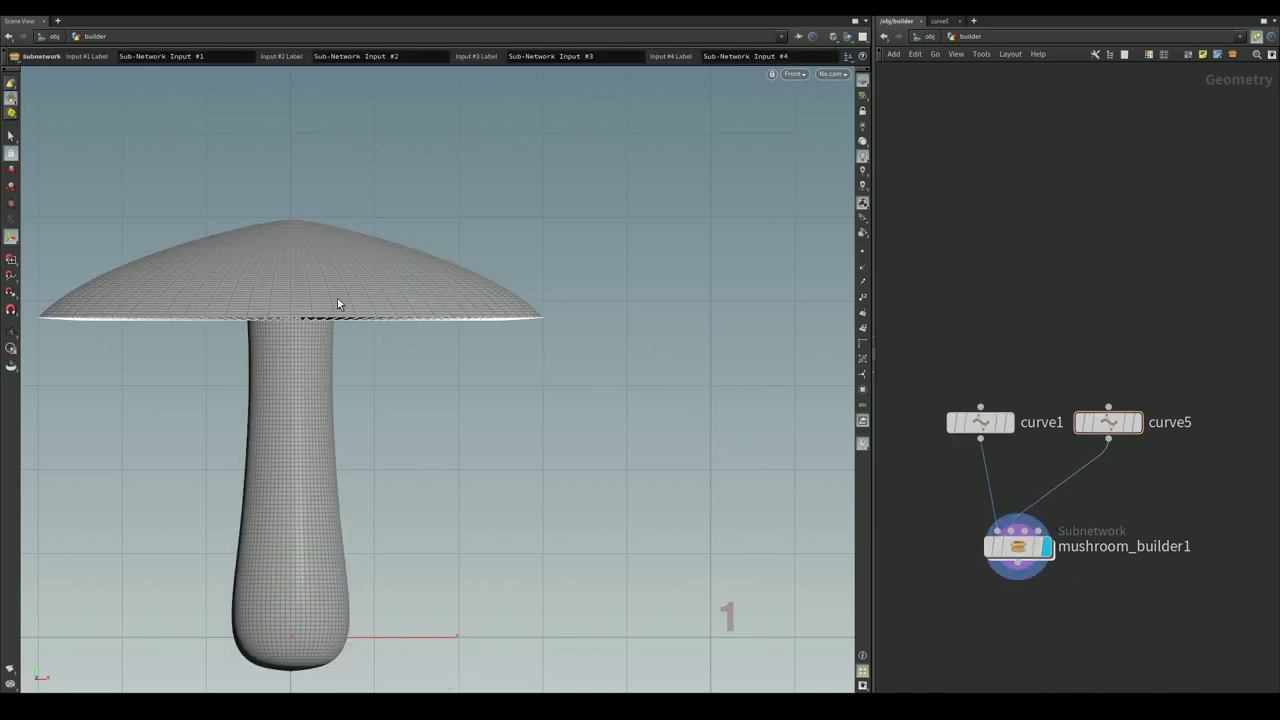
pyautogui.hotkey('space', '1')
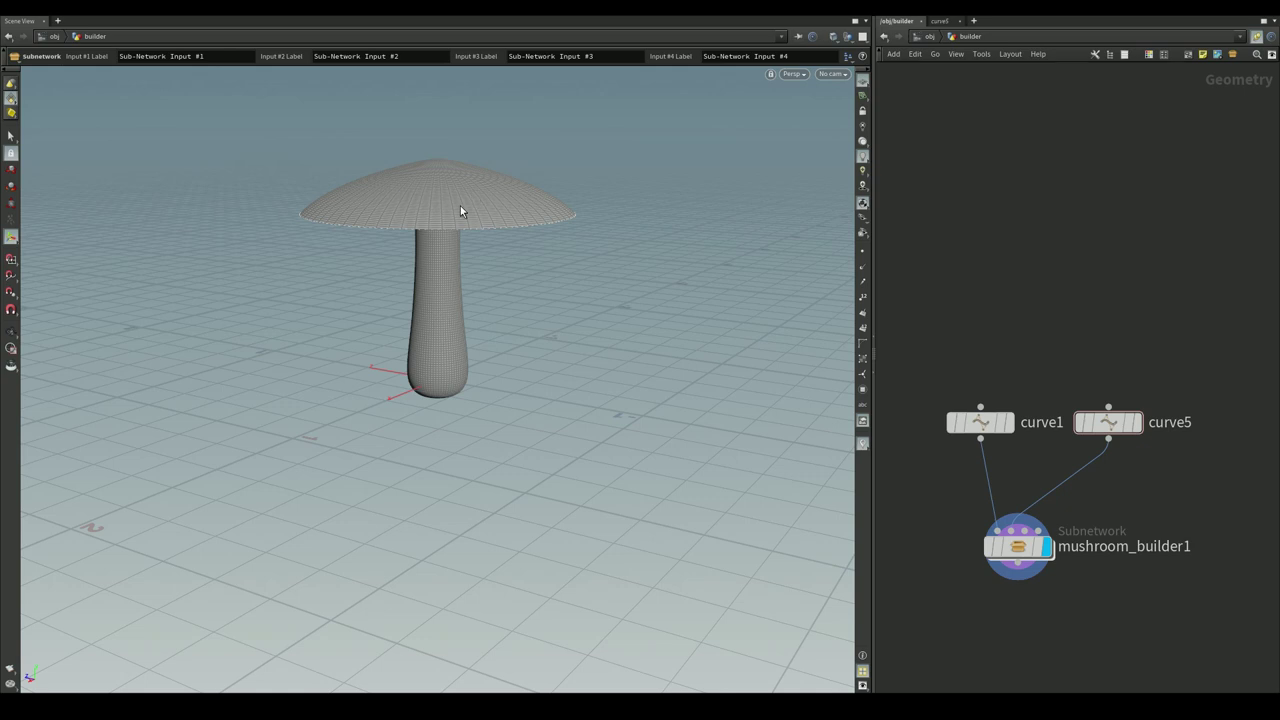
pyautogui.scroll(3, 448, 226)
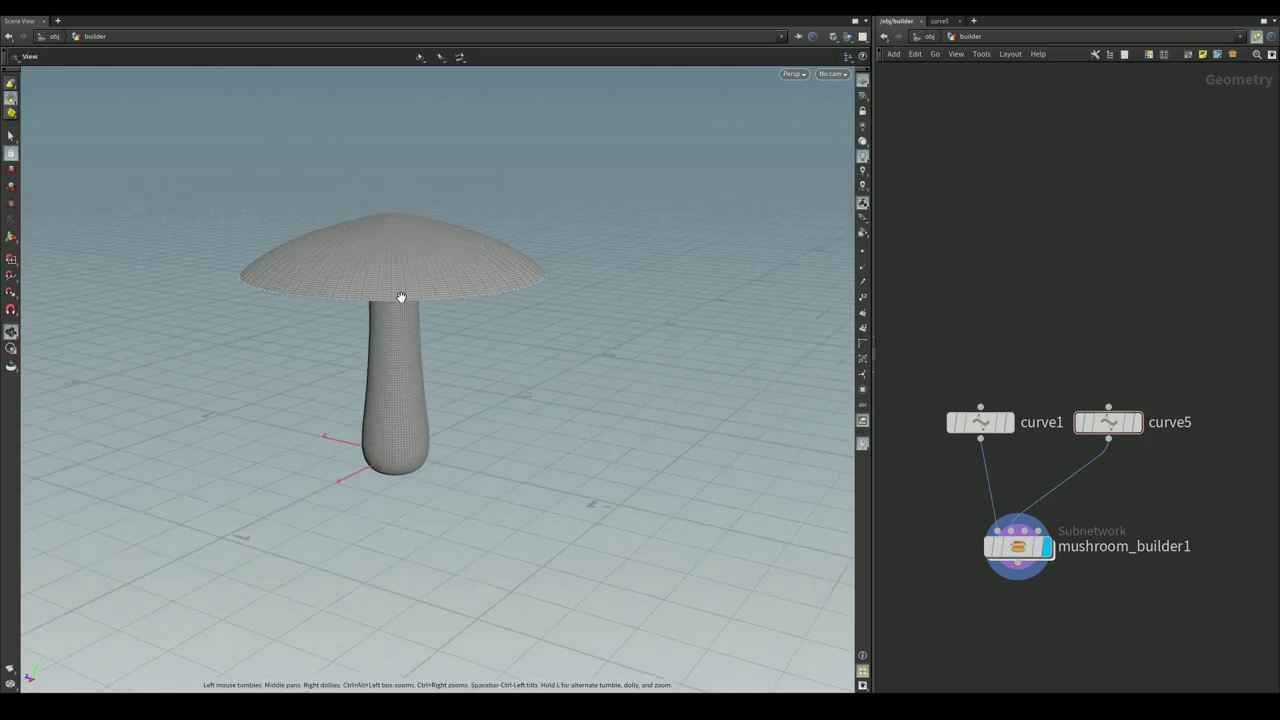
pyautogui.click(10, 335)
pyautogui.moveTo(414, 371)
pyautogui.mouseDown()
pyautogui.moveTo(466, 303)
pyautogui.moveTo(477, 314)
pyautogui.moveTo(447, 382)
pyautogui.moveTo(417, 320)
pyautogui.mouseUp()
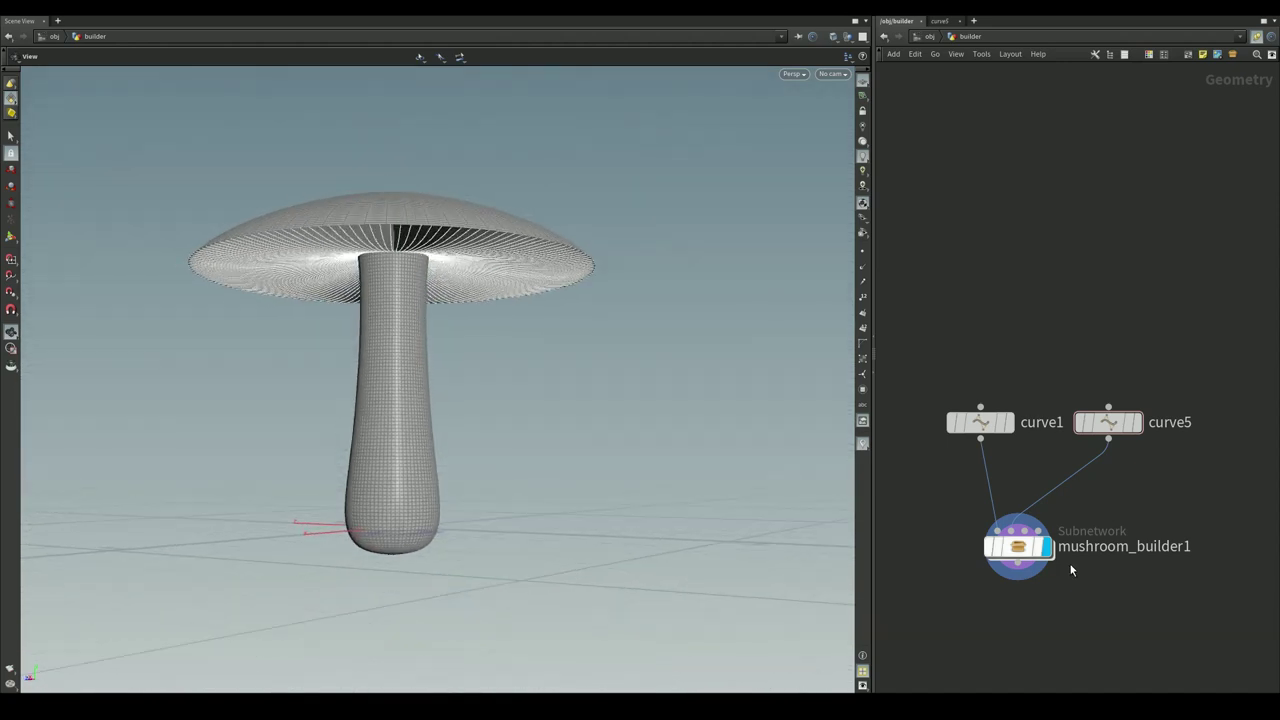
pyautogui.click(942, 21)
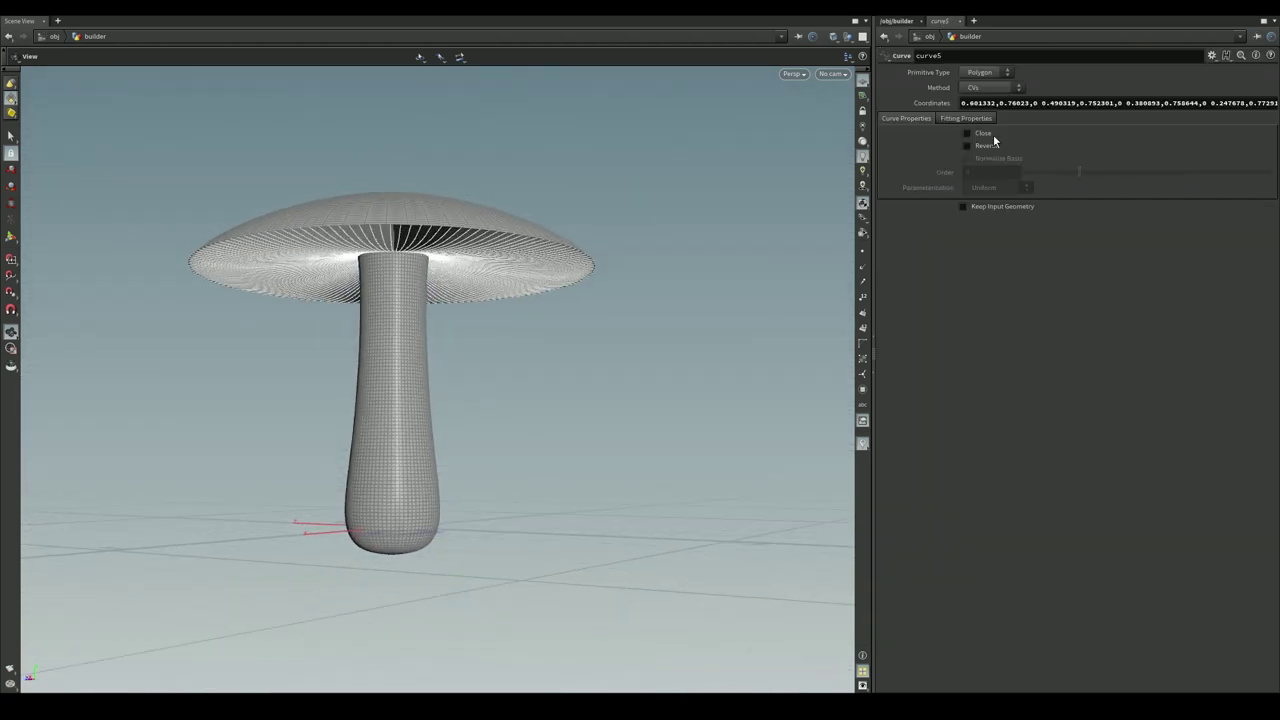
# - Set mushroom_builder1's Gills enable to 0 and leave Segment length at 0.01
pyautogui.click(899, 21)
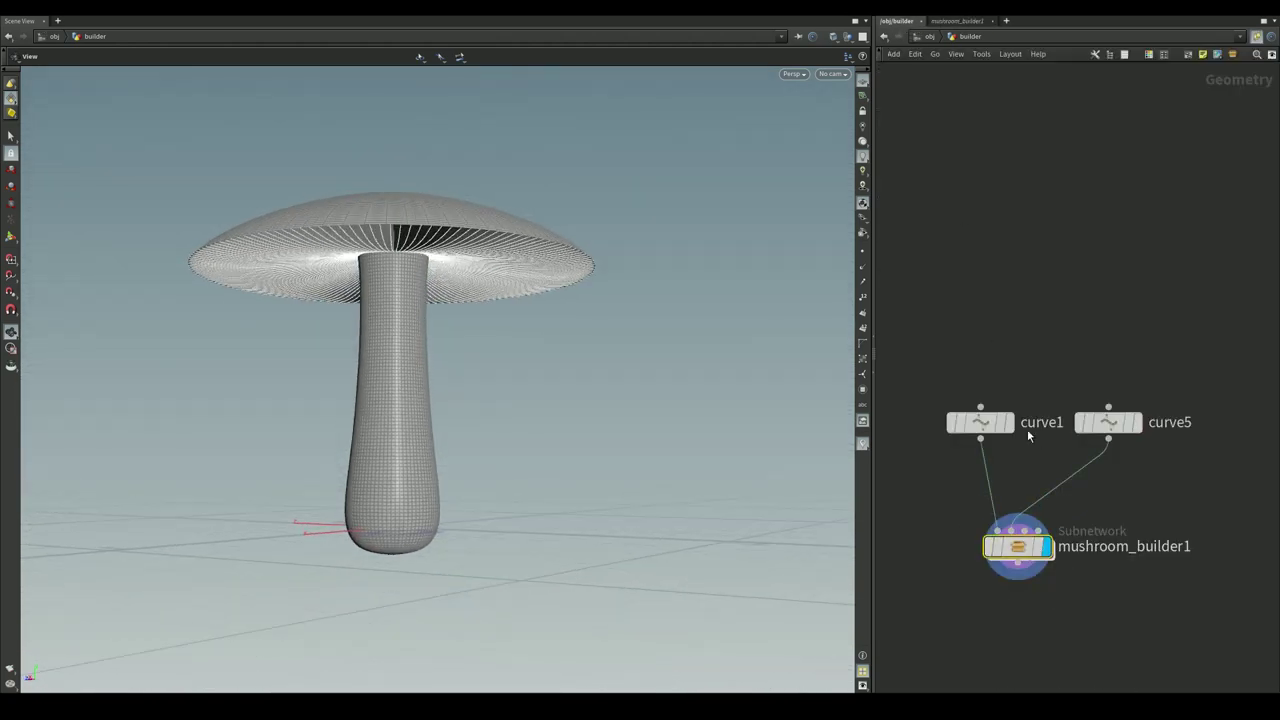
pyautogui.click(952, 21)
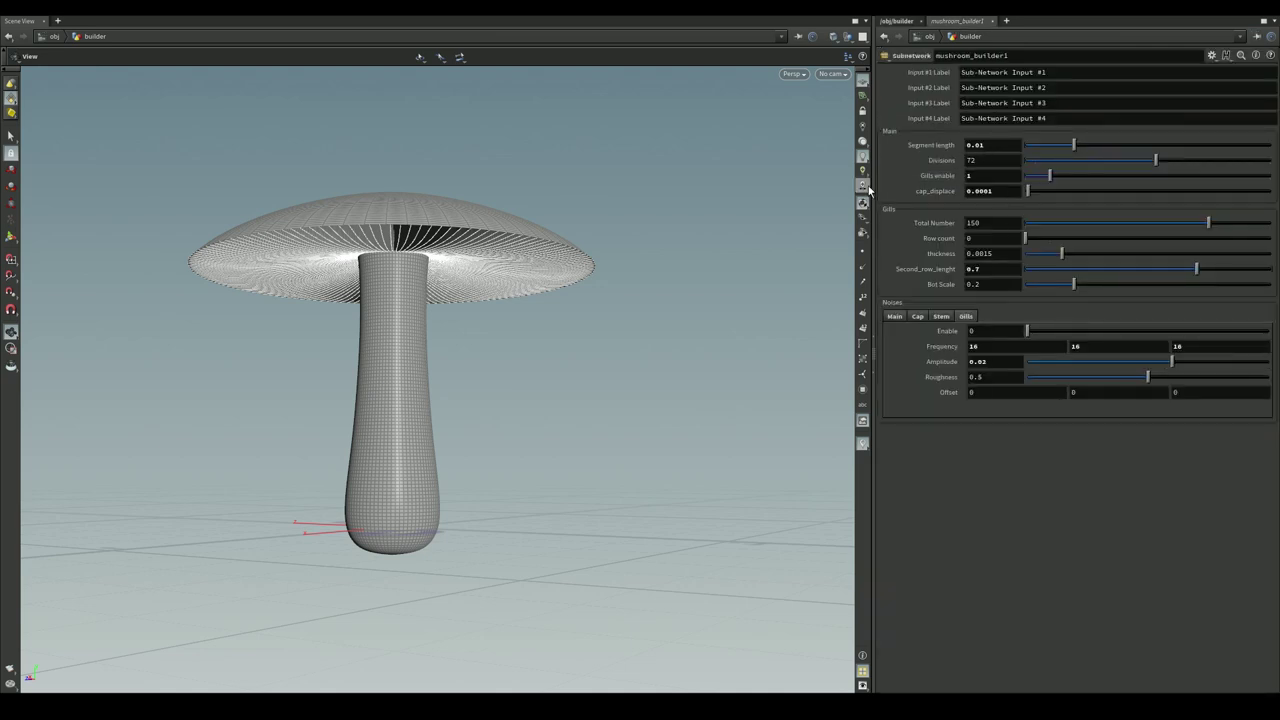
pyautogui.moveTo(1049, 176); pyautogui.dragTo(933, 182)
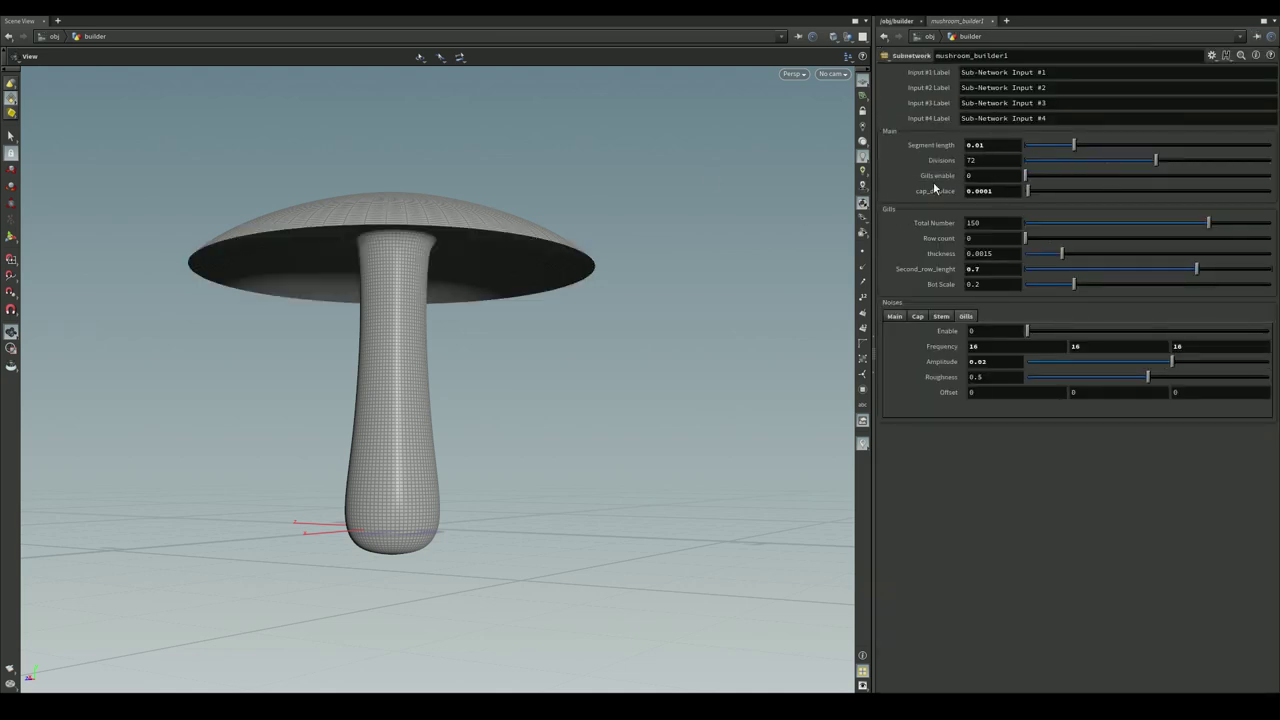
pyautogui.moveTo(414, 202)
pyautogui.mouseDown()
pyautogui.moveTo(480, 271)
pyautogui.moveTo(409, 149)
pyautogui.moveTo(441, 229)
pyautogui.moveTo(420, 260)
pyautogui.mouseUp()
pyautogui.scroll(3, 441, 229)
pyautogui.moveTo(1075, 146)
pyautogui.mouseDown()
pyautogui.moveTo(1044, 145)
pyautogui.moveTo(1180, 151)
pyautogui.moveTo(1075, 146)
pyautogui.mouseUp()
pyautogui.moveTo(1155, 161)
pyautogui.mouseDown()
pyautogui.moveTo(1053, 170)
pyautogui.moveTo(1211, 163)
pyautogui.mouseUp()
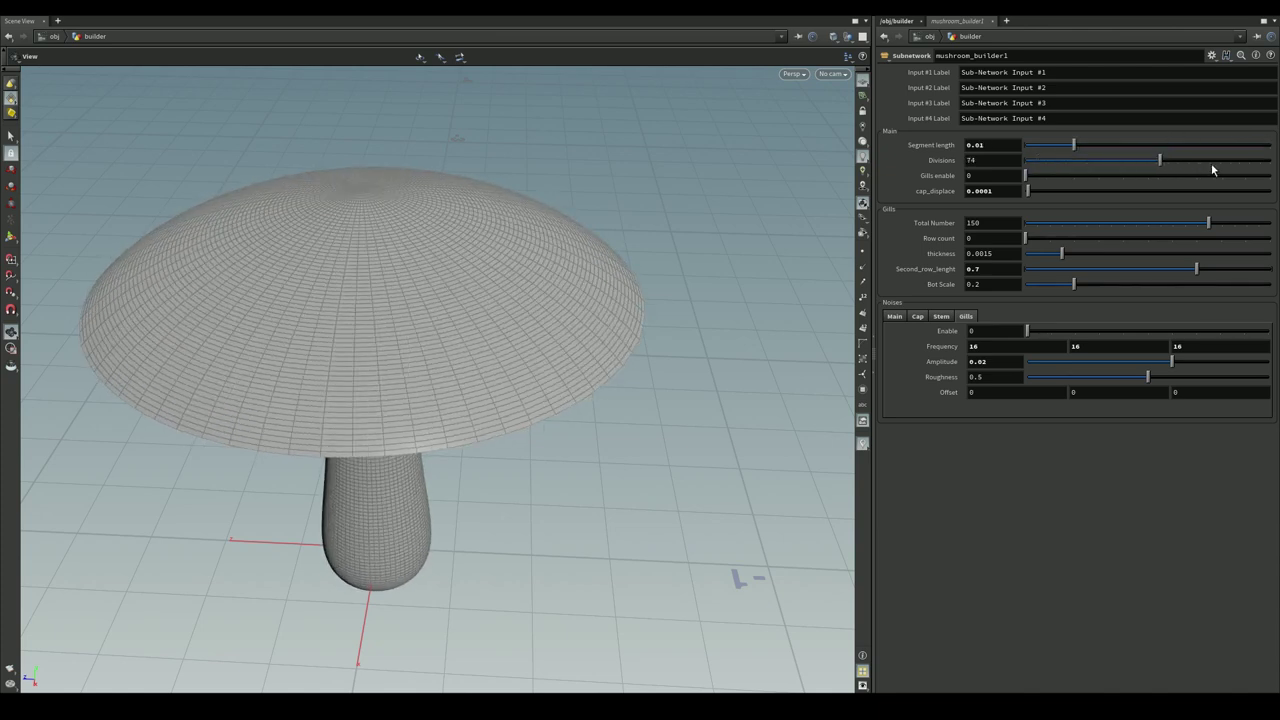
# - Re-enable the gills, try 26 gills with a second row, then remove that row
pyautogui.moveTo(415, 308)
pyautogui.mouseDown()
pyautogui.moveTo(514, 260)
pyautogui.moveTo(474, 237)
pyautogui.moveTo(580, 215)
pyautogui.mouseUp()
pyautogui.click(1043, 177)
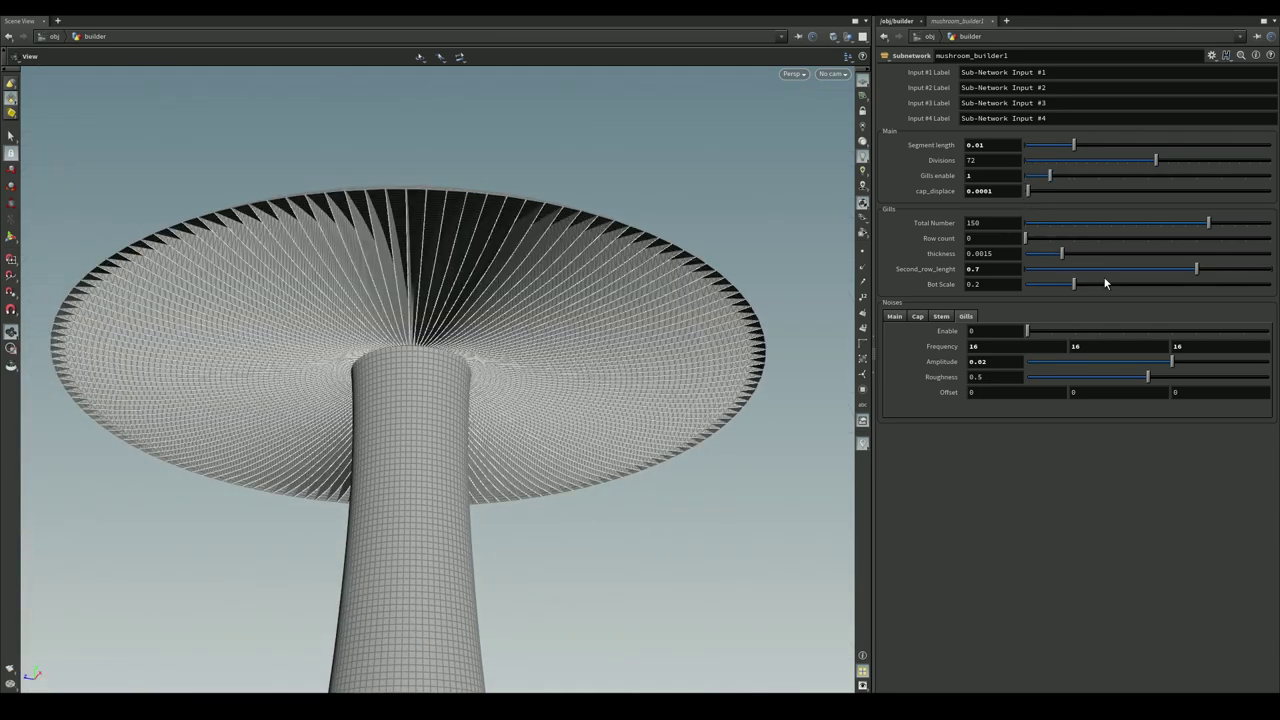
pyautogui.moveTo(1207, 225); pyautogui.dragTo(1057, 226)
pyautogui.click(1050, 240)
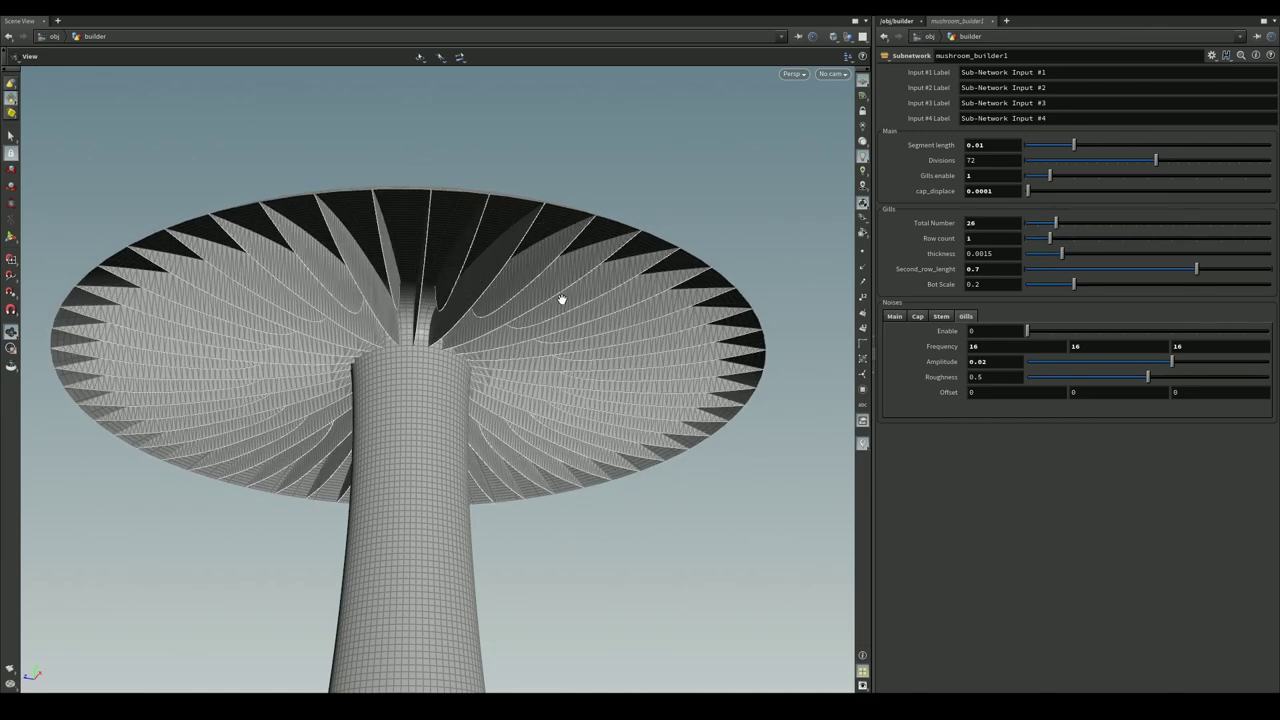
pyautogui.moveTo(1201, 274)
pyautogui.mouseDown()
pyautogui.moveTo(1114, 271)
pyautogui.moveTo(1189, 274)
pyautogui.mouseUp()
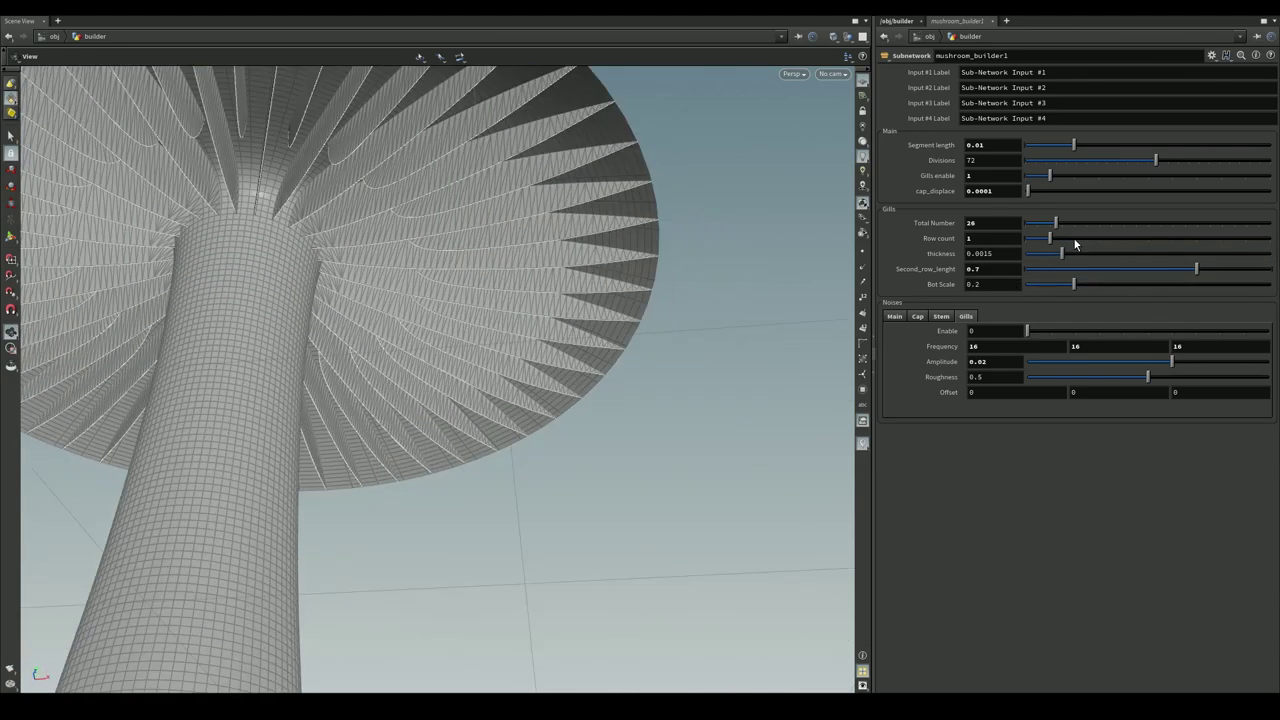
pyautogui.moveTo(1050, 240); pyautogui.dragTo(1028, 240)
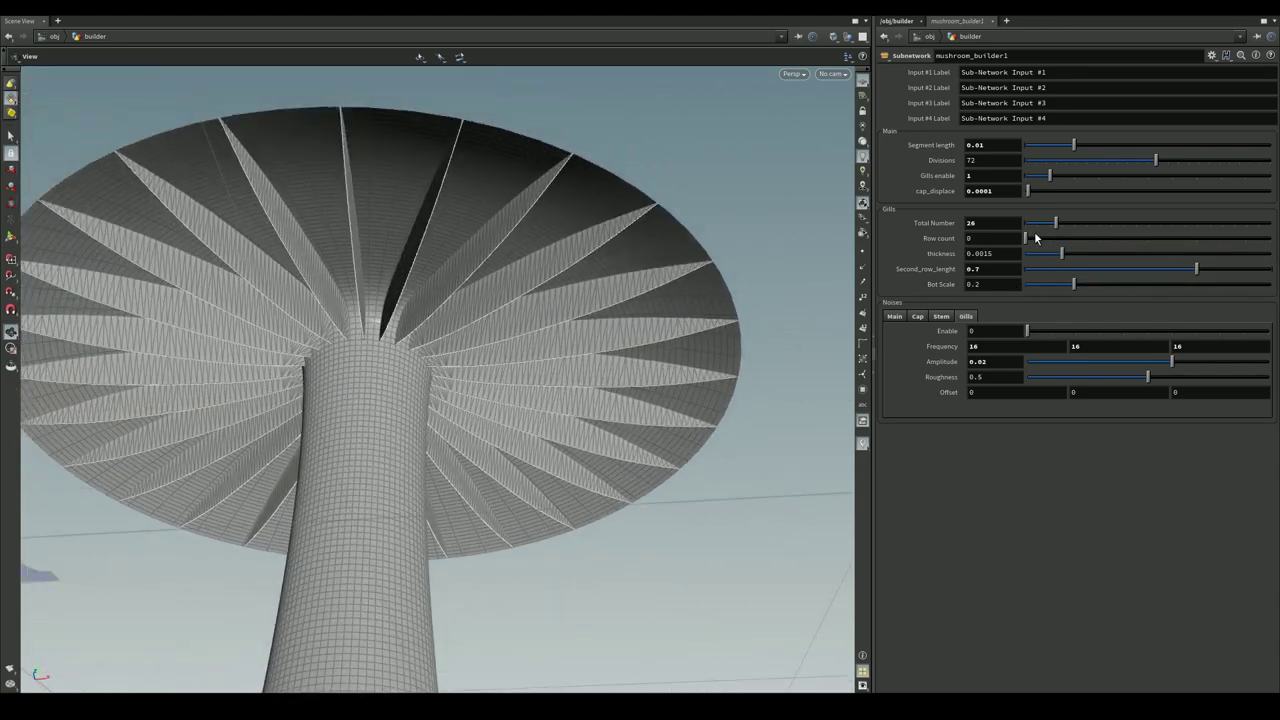
# - Set the gill Total Number to 150
pyautogui.doubleClick(975, 222)
pyautogui.write('150')
pyautogui.press('Return')
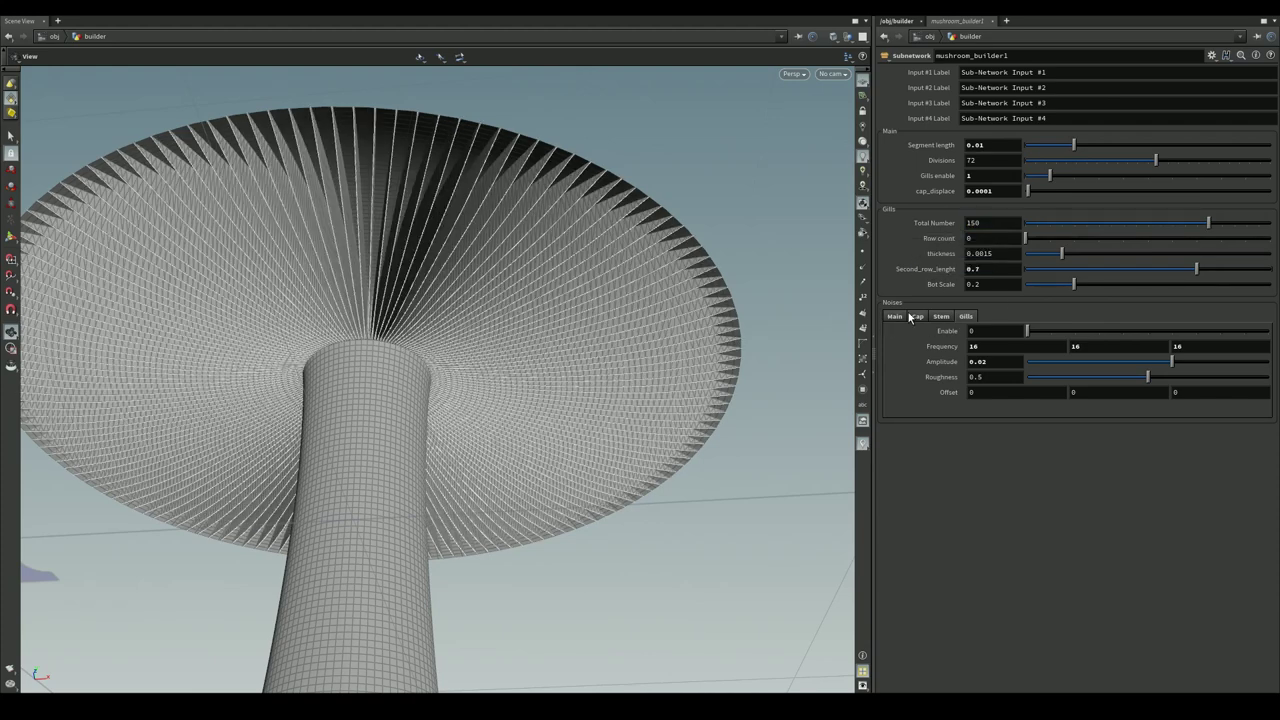
pyautogui.click(914, 316)
# - Adjust the overall noise: amplitude 0.152 and middle offset -1.5
pyautogui.middleClick(947, 343)
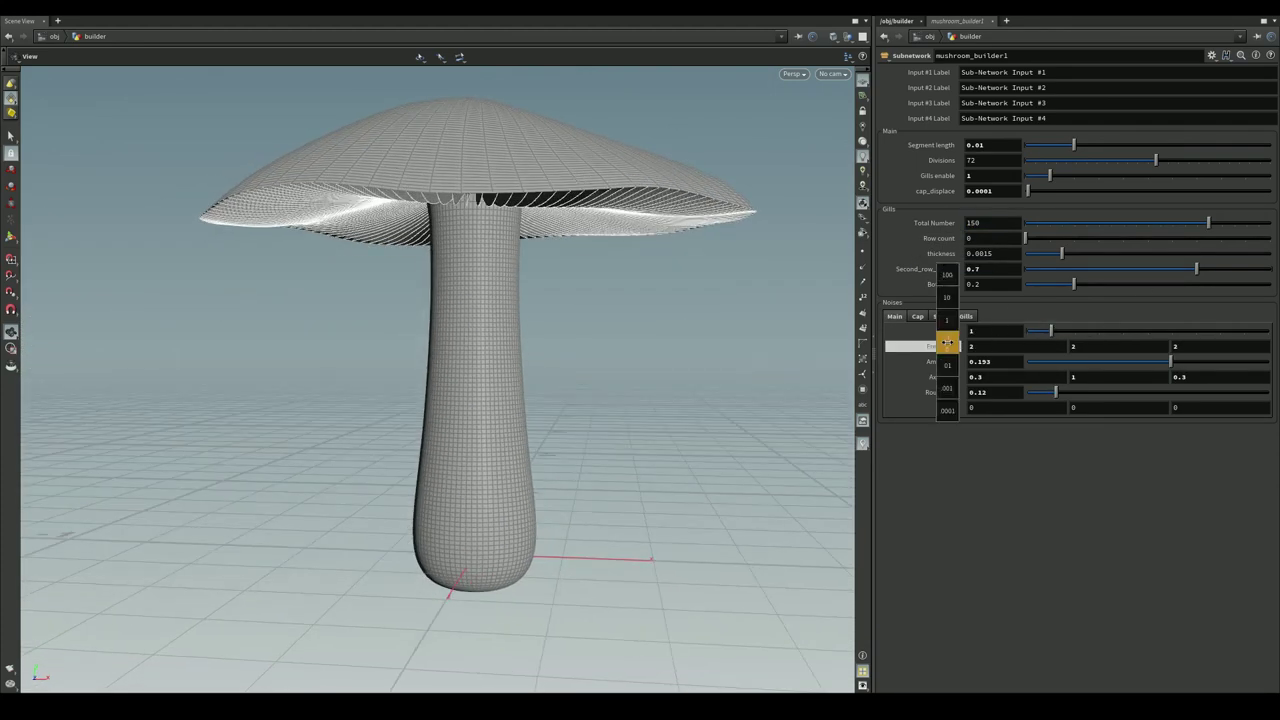
pyautogui.moveTo(1170, 361); pyautogui.dragTo(1166, 361)
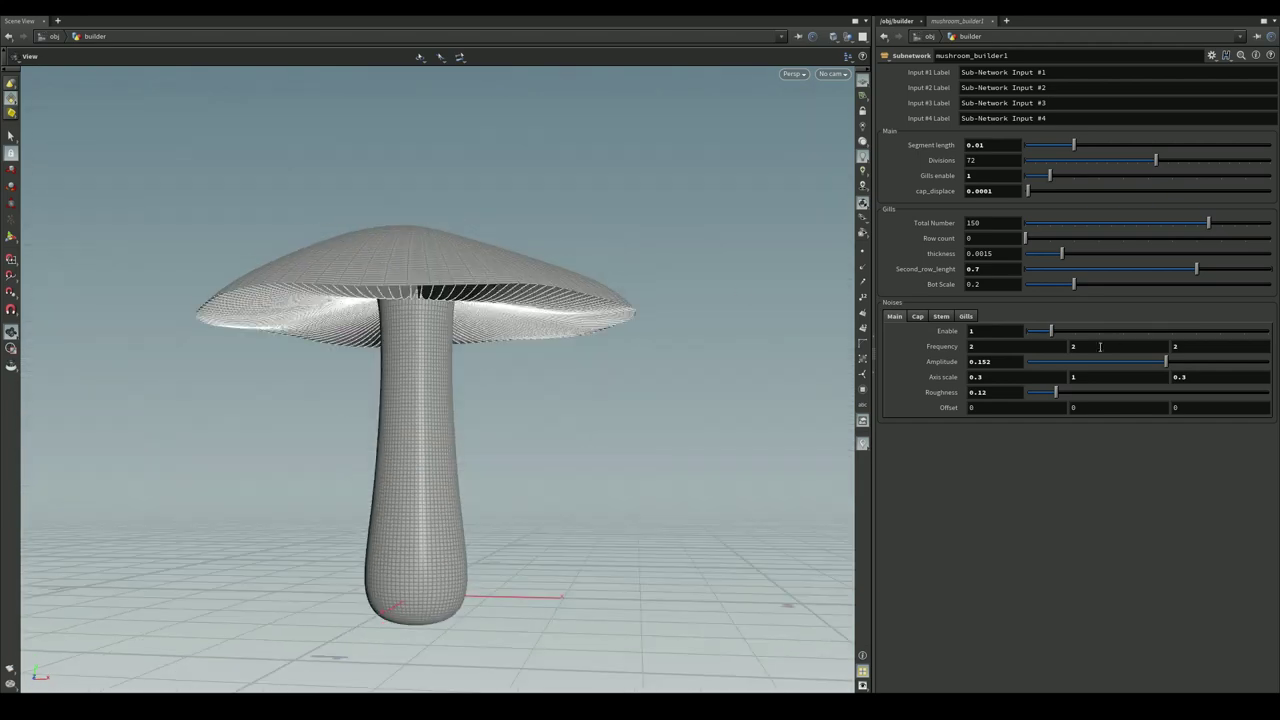
pyautogui.moveTo(1074, 407); pyautogui.dragTo(1080, 407, button='middle')
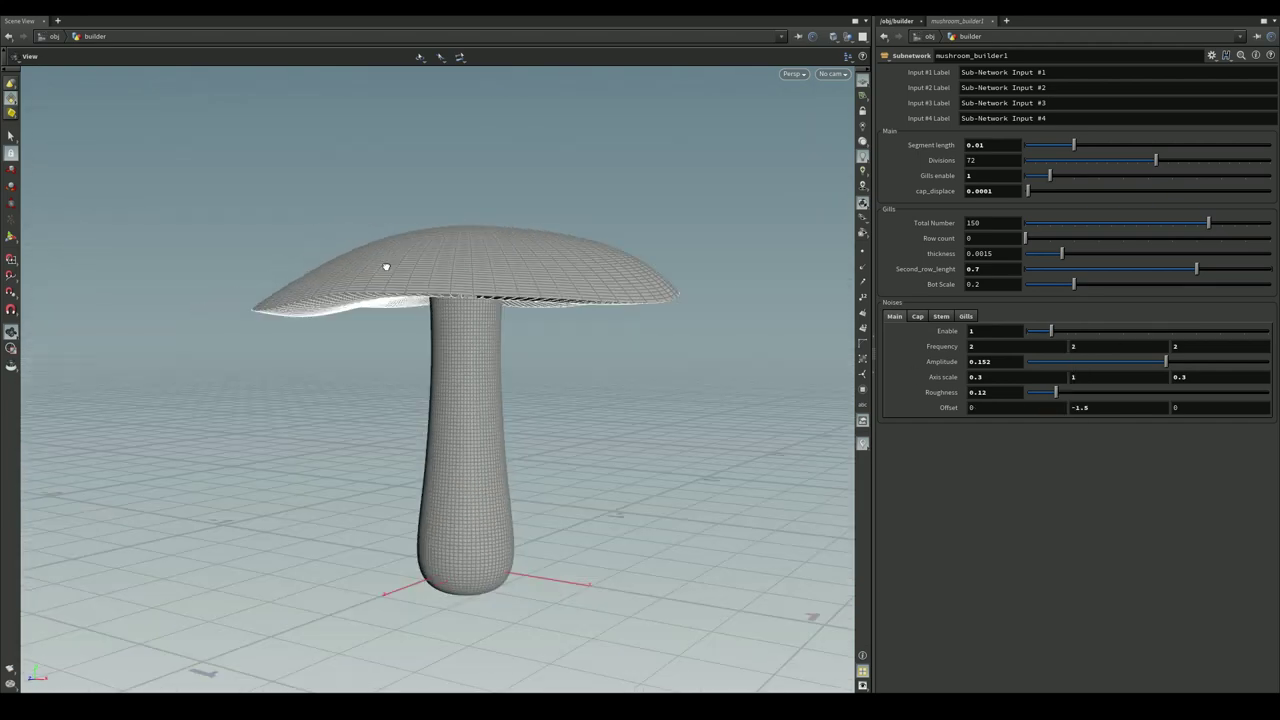
pyautogui.moveTo(400, 330)
pyautogui.mouseDown()
pyautogui.moveTo(381, 216)
pyautogui.moveTo(420, 180)
pyautogui.mouseUp()
# - Raise the cap noise Amplitude to 0.06 for a bumpier cap
pyautogui.click(941, 316)
pyautogui.moveTo(420, 300)
pyautogui.mouseDown()
pyautogui.moveTo(491, 223)
pyautogui.moveTo(560, 250)
pyautogui.mouseUp()
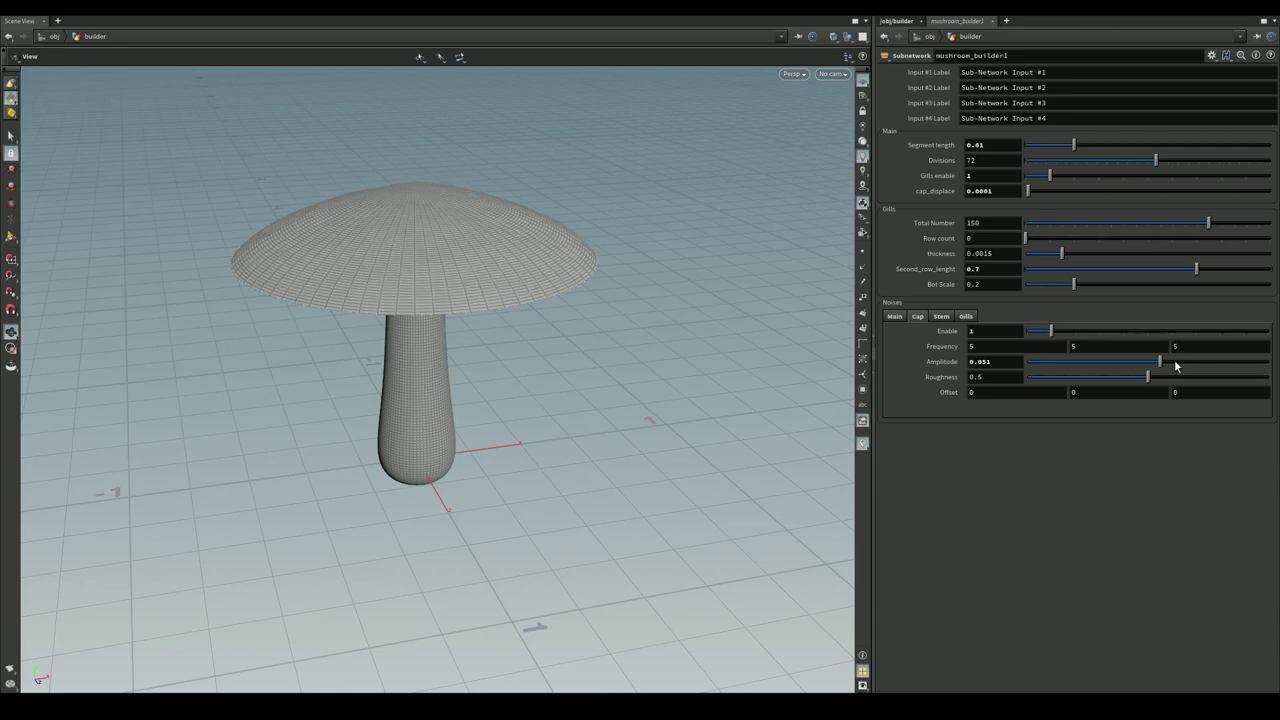
pyautogui.moveTo(1176, 366); pyautogui.dragTo(1163, 366)
pyautogui.scroll(3, 639, 319)
pyautogui.moveTo(540, 306); pyautogui.dragTo(457, 326)
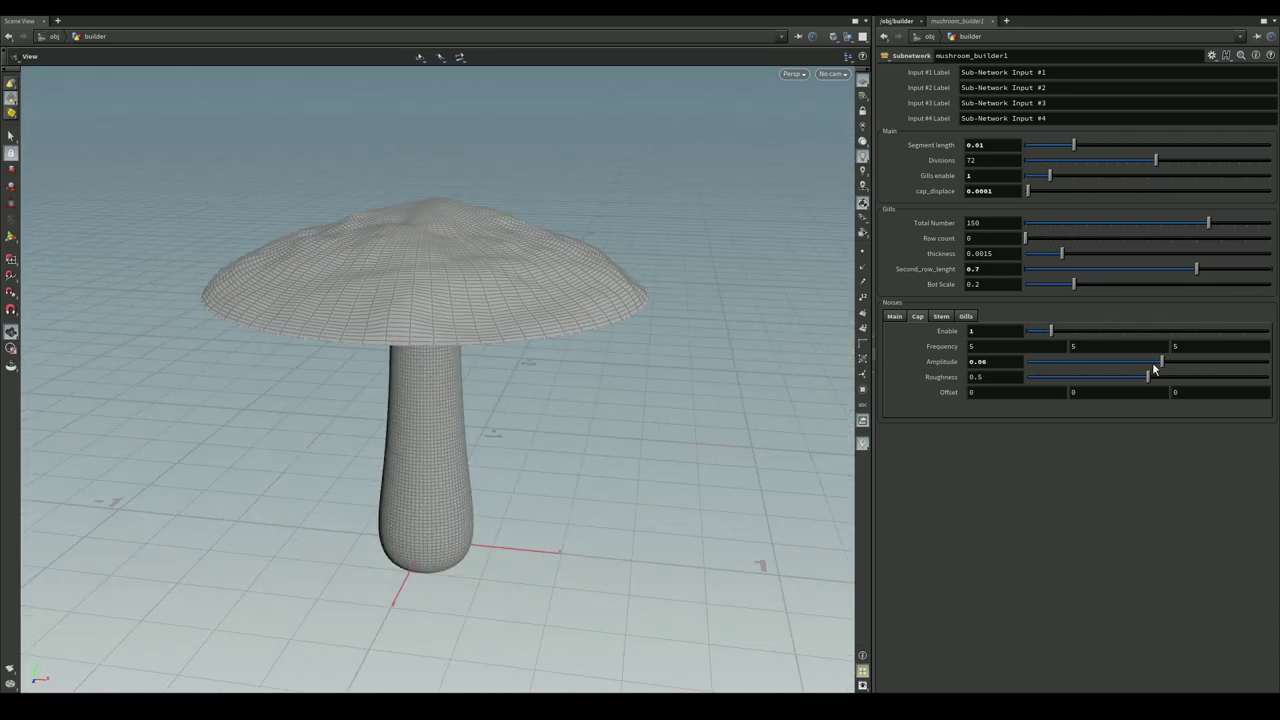
# - Set the stem noise to frequency 2 and amplitude 0.05
pyautogui.click(941, 316)
pyautogui.moveTo(583, 400); pyautogui.dragTo(583, 308)
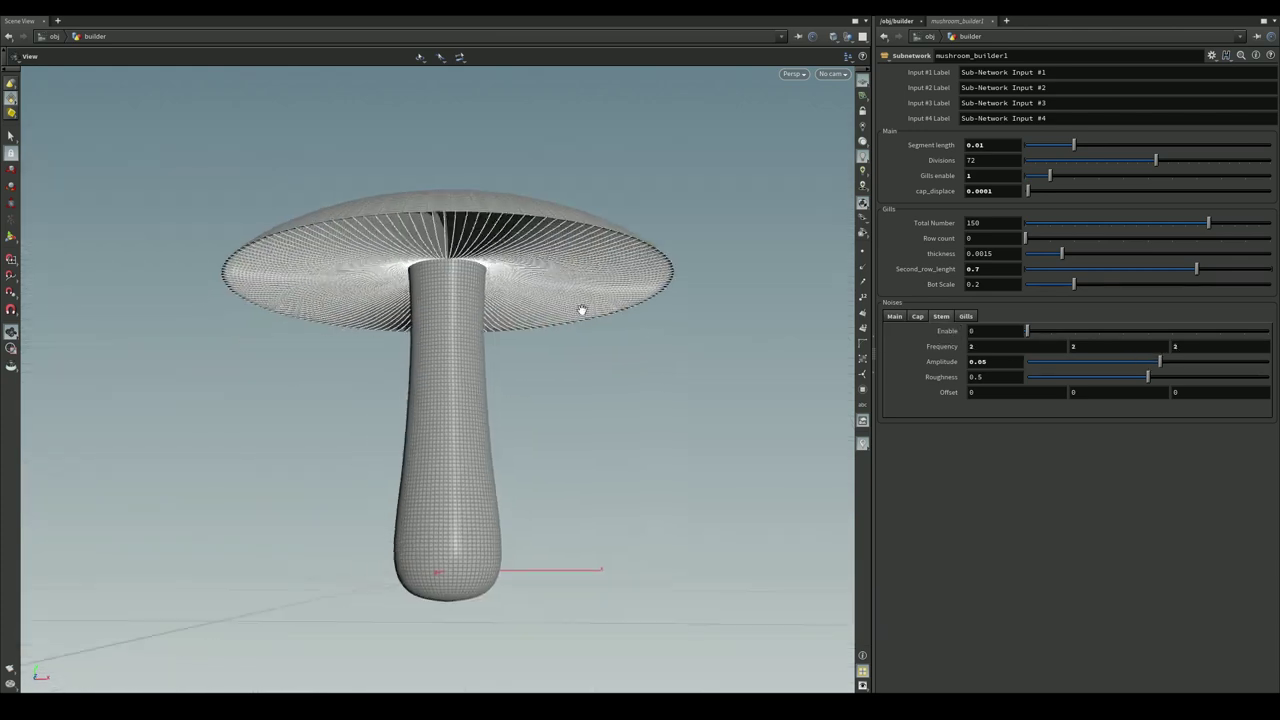
pyautogui.moveTo(1167, 366)
pyautogui.mouseDown()
pyautogui.moveTo(1183, 361)
pyautogui.moveTo(1160, 362)
pyautogui.mouseUp()
# - Set the gill noise to amplitude 0.02 and roughness 0.5
pyautogui.click(966, 316)
pyautogui.moveTo(543, 360); pyautogui.dragTo(543, 271)
pyautogui.scroll(5, 543, 271)
pyautogui.moveTo(1166, 367); pyautogui.dragTo(1215, 361)
pyautogui.moveTo(1148, 377); pyautogui.dragTo(1062, 377)
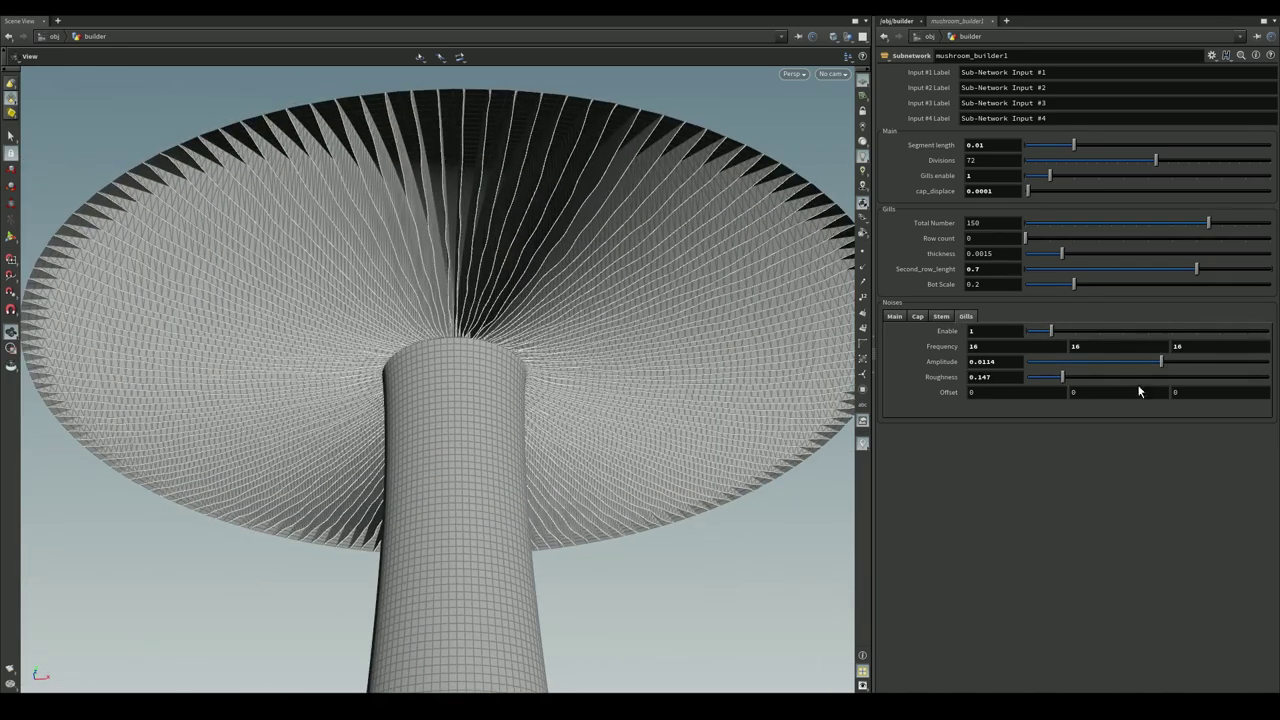
pyautogui.click(1209, 377)
pyautogui.moveTo(1215, 361); pyautogui.dragTo(1157, 361)
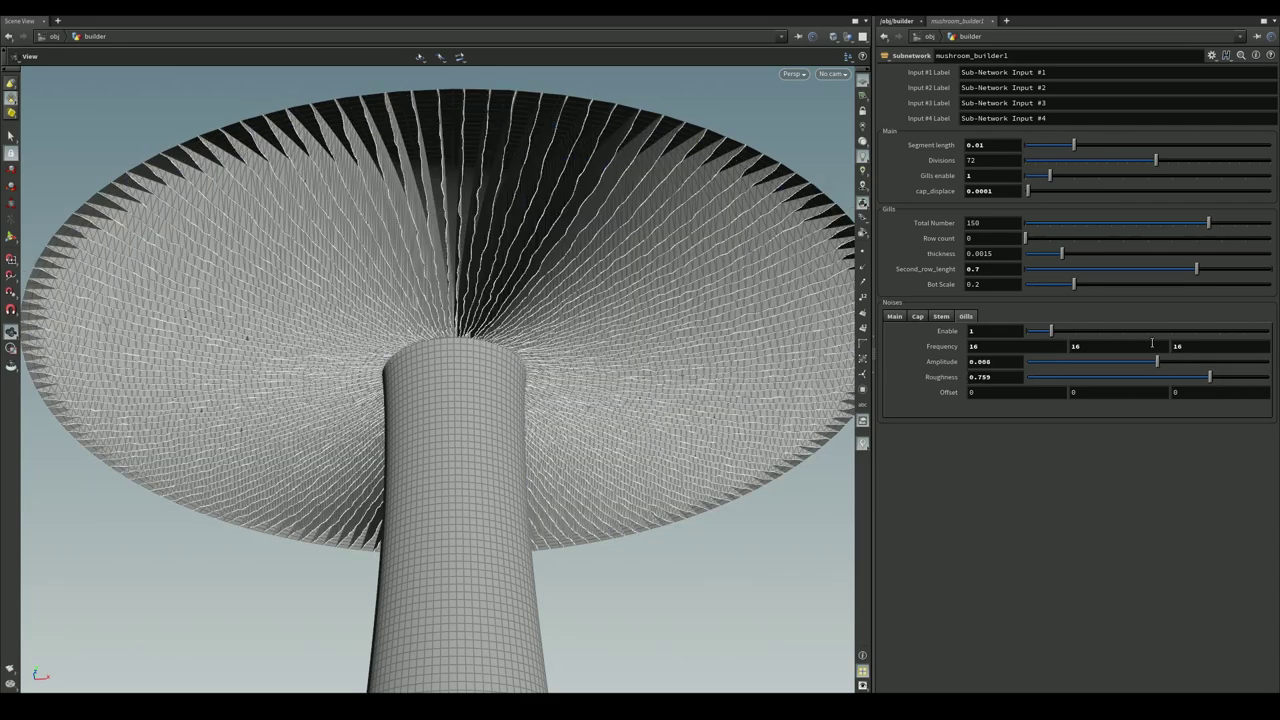
pyautogui.doubleClick(976, 377)
pyautogui.write('0.5')
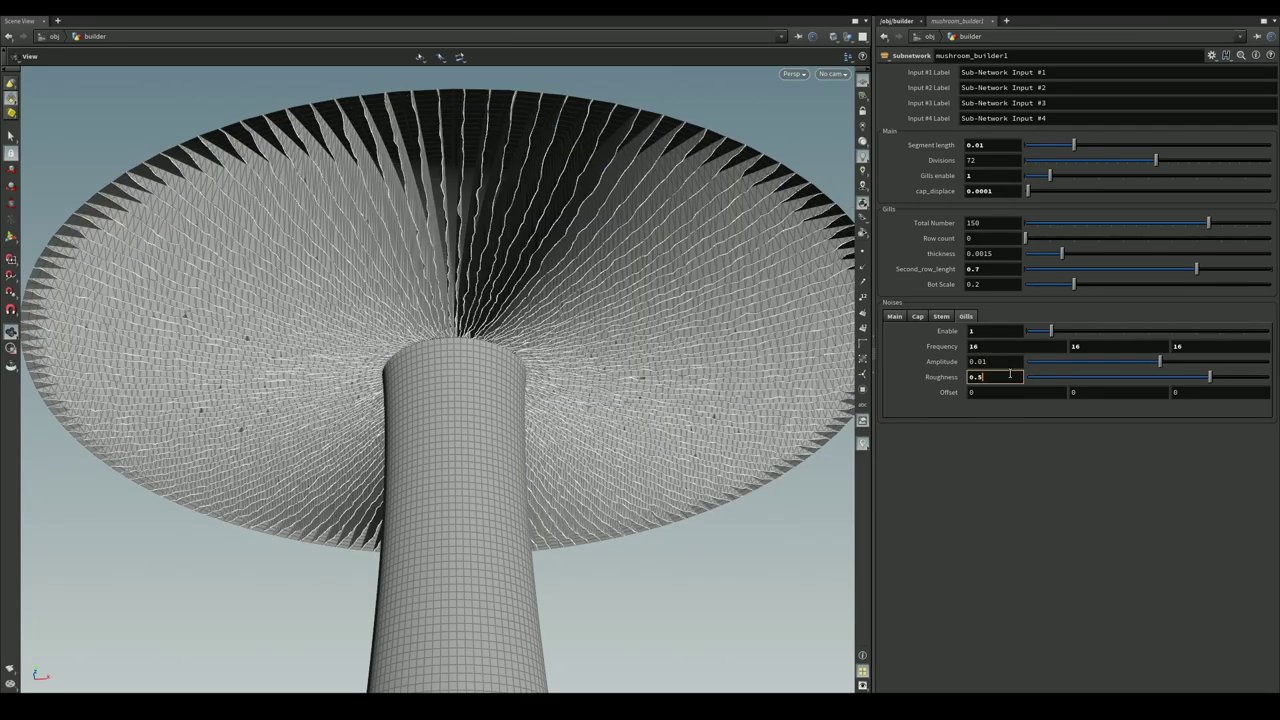
pyautogui.press('Return')
pyautogui.press('Return')
# - Set the gills Row count to 1 for a second row
pyautogui.moveTo(1025, 238); pyautogui.dragTo(1049, 238)
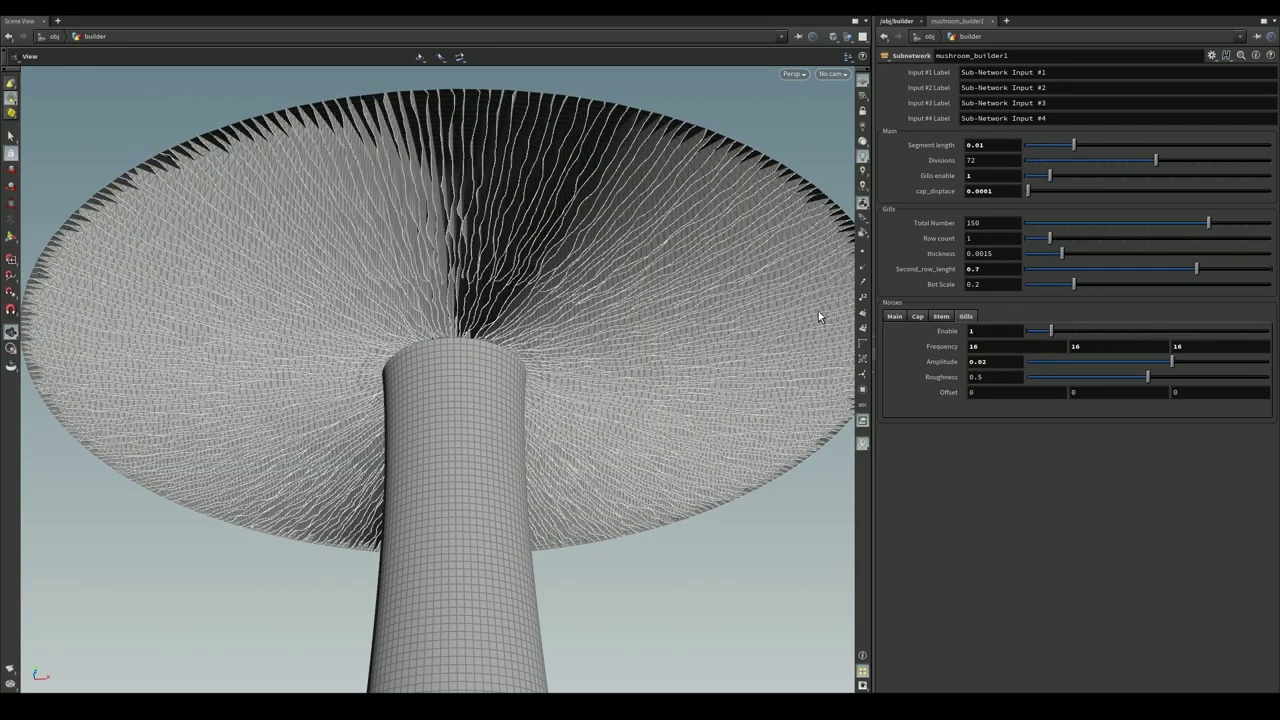
pyautogui.moveTo(571, 271); pyautogui.dragTo(540, 340)
pyautogui.click(917, 317)
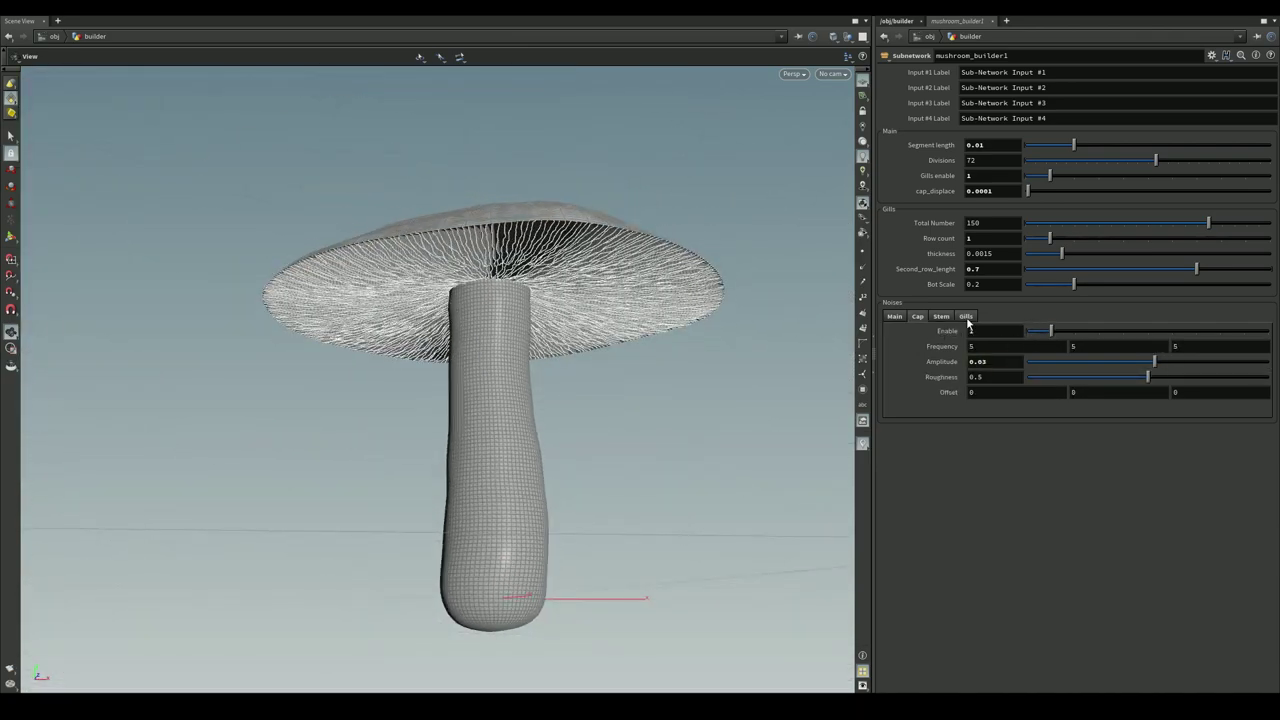
# - Edit curve1's points, pulling the cap rim in and raising the cap top into a dome
pyautogui.click(966, 317)
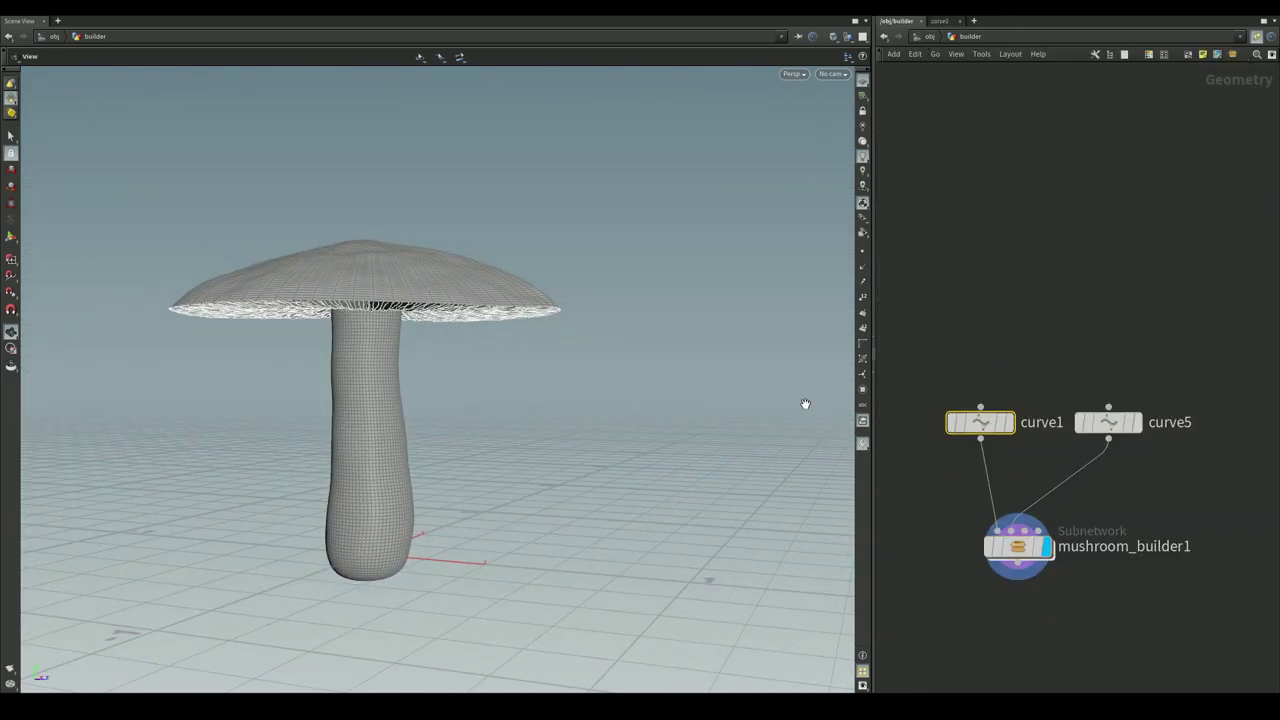
pyautogui.press('Return')
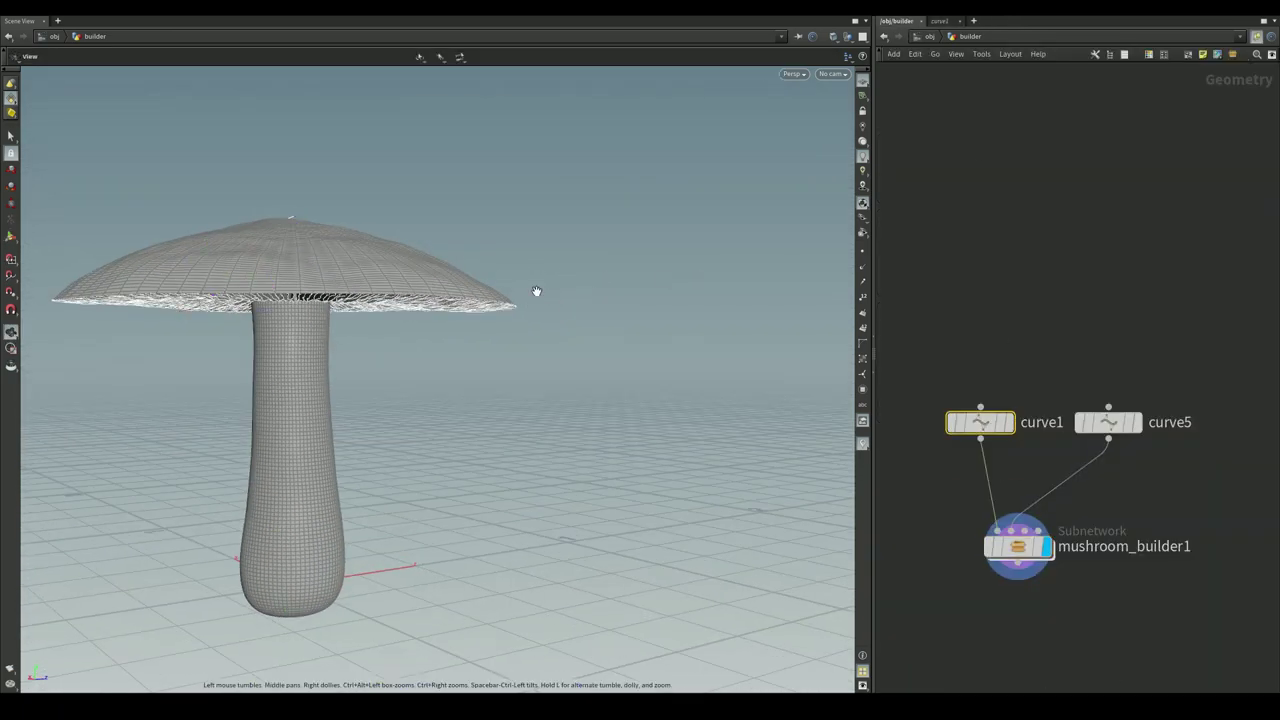
pyautogui.moveTo(569, 289); pyautogui.dragTo(494, 288)
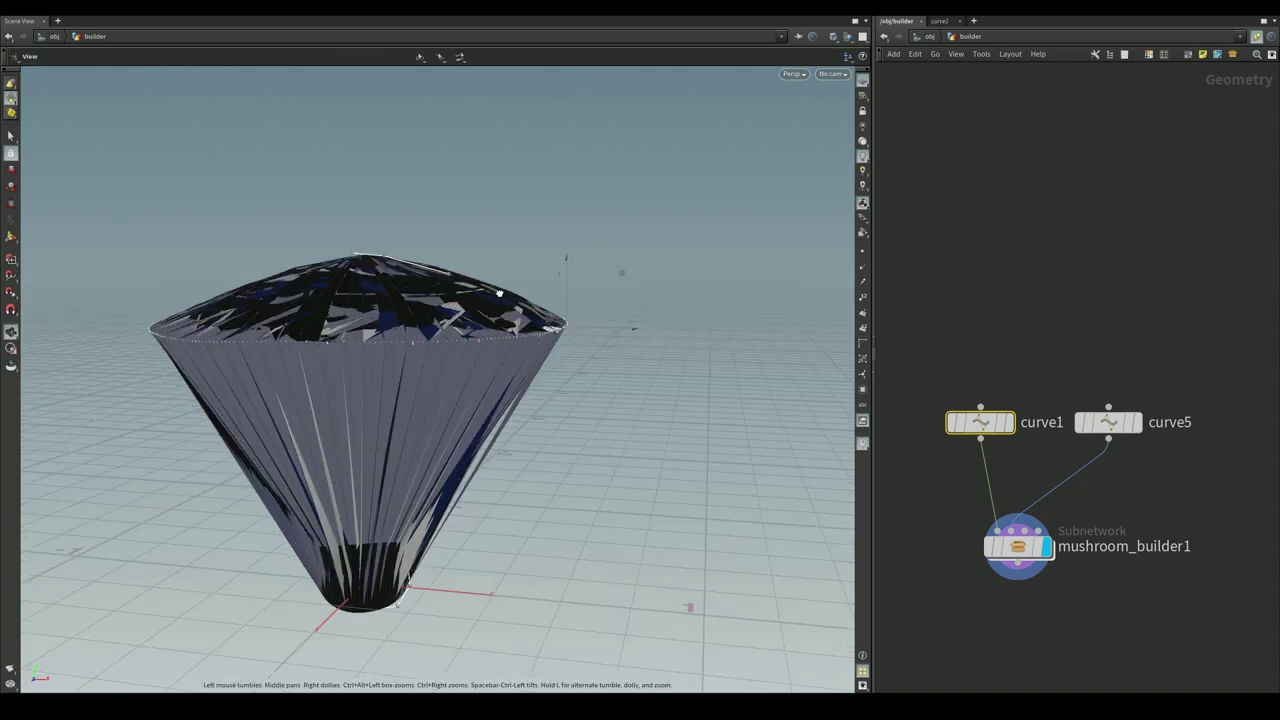
pyautogui.click(981, 424)
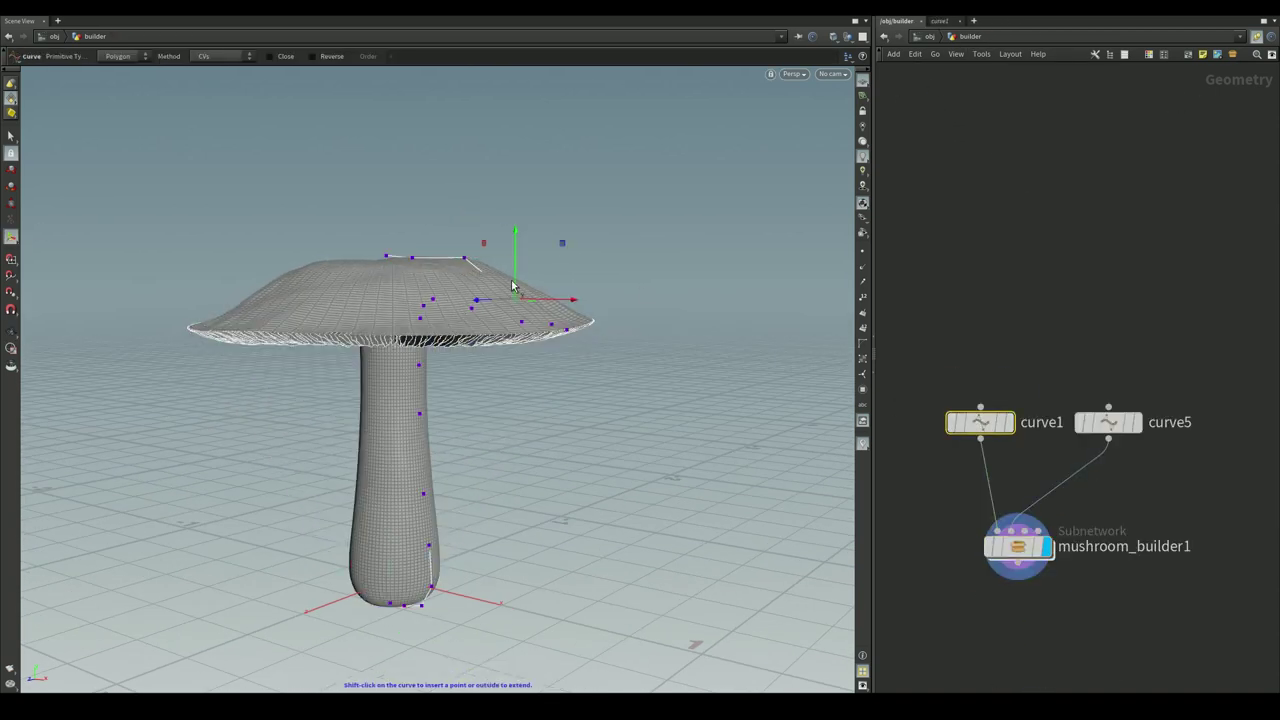
pyautogui.moveTo(516, 244); pyautogui.dragTo(517, 214)
# - Raise the top point of the curve6 stem path and wire mushroom_builder1 into transform3
pyautogui.press('i')
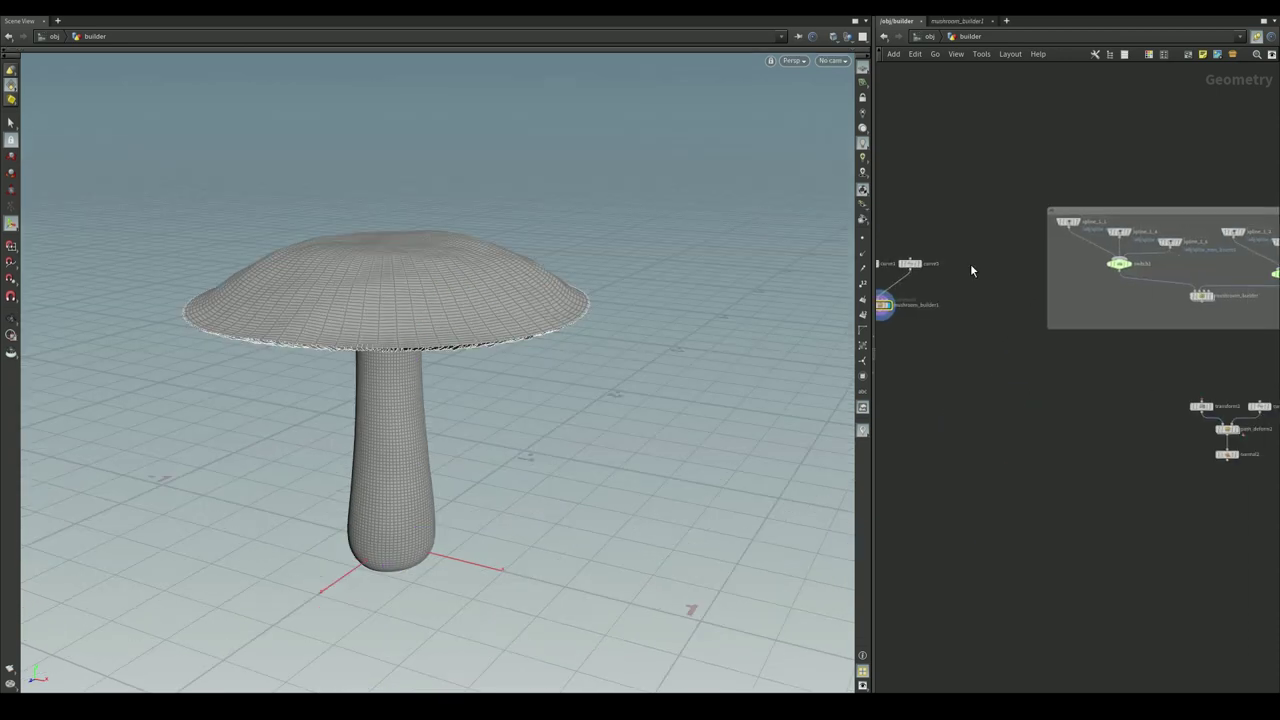
pyautogui.press('u')
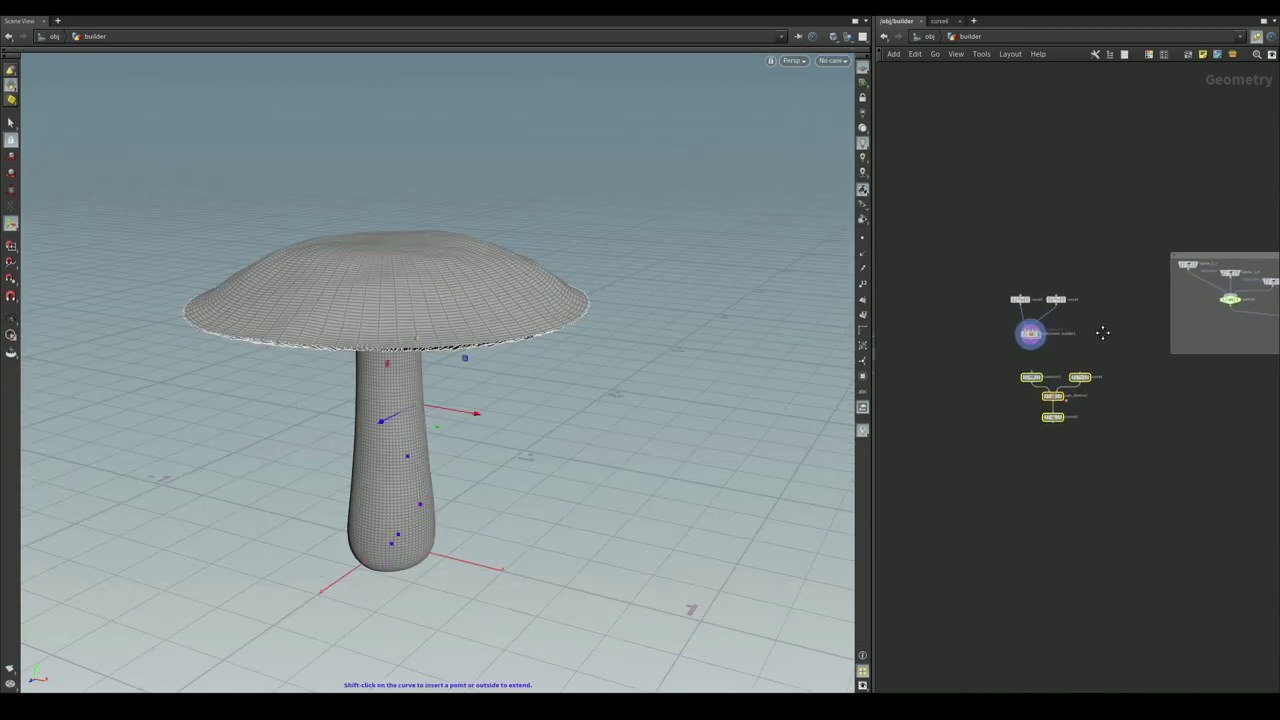
pyautogui.click(1196, 449)
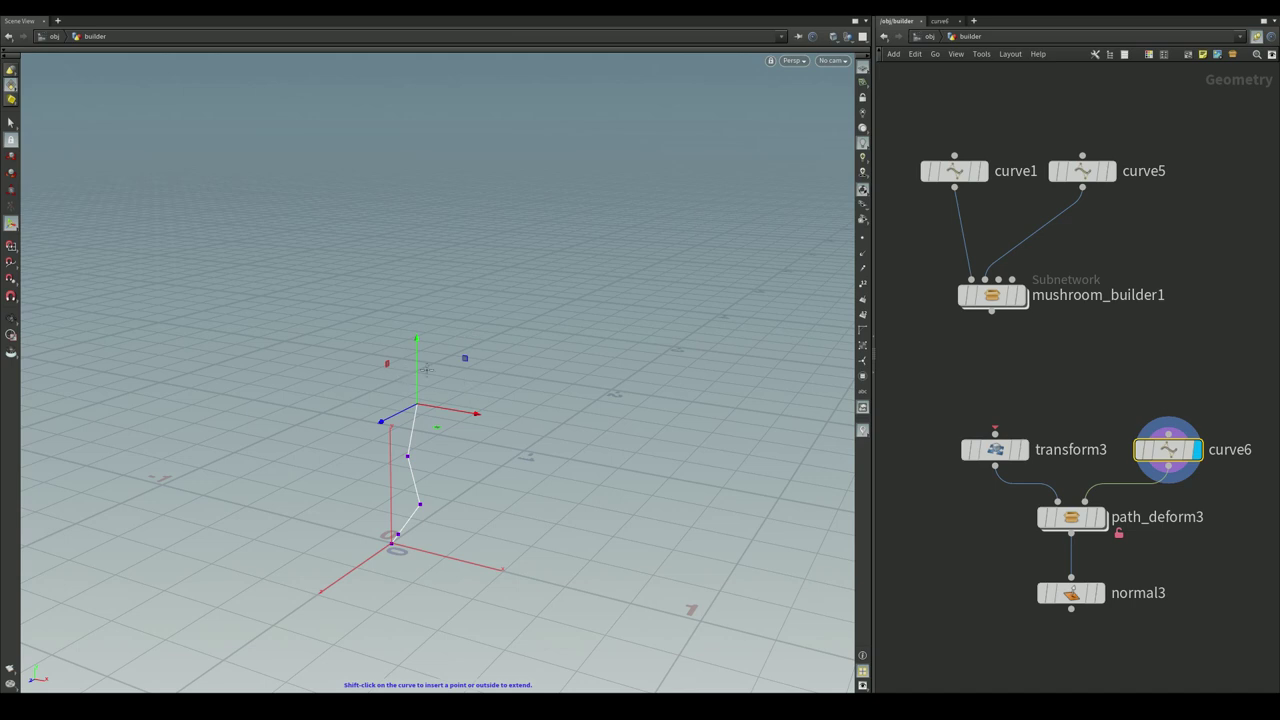
pyautogui.hotkey('space', '3')
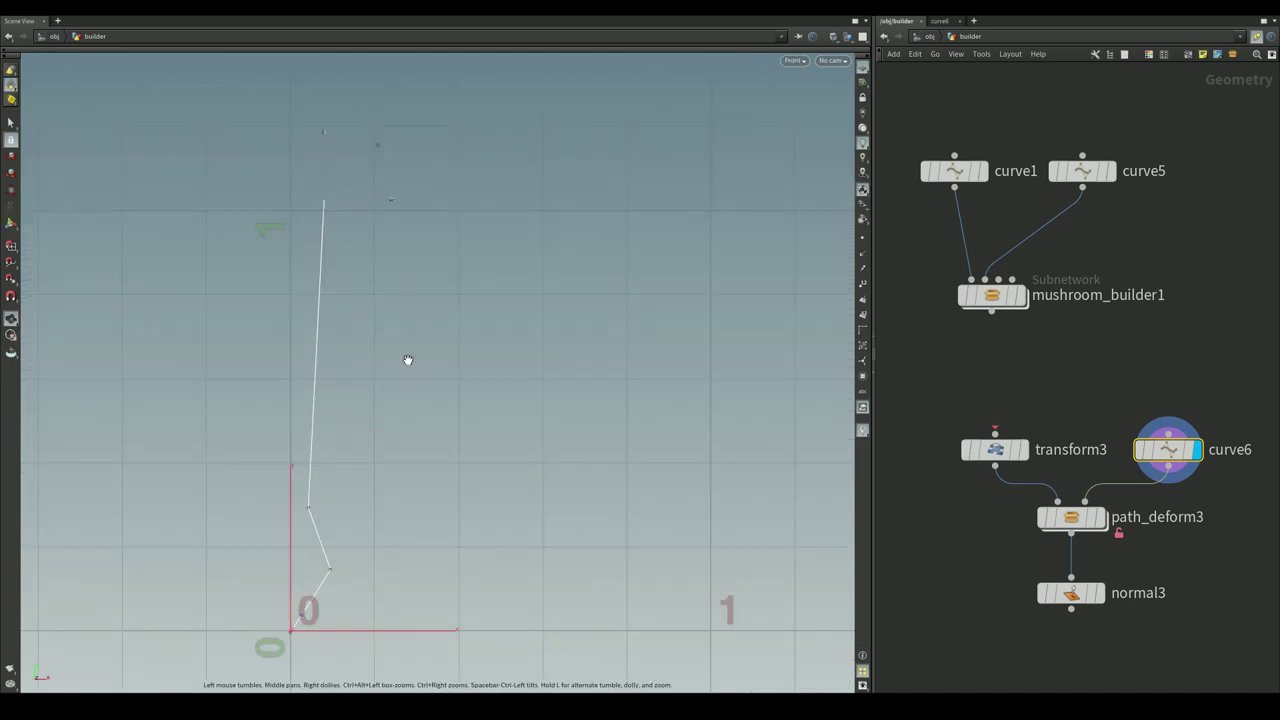
pyautogui.hotkey('space', '1')
pyautogui.moveTo(413, 458); pyautogui.dragTo(405, 418)
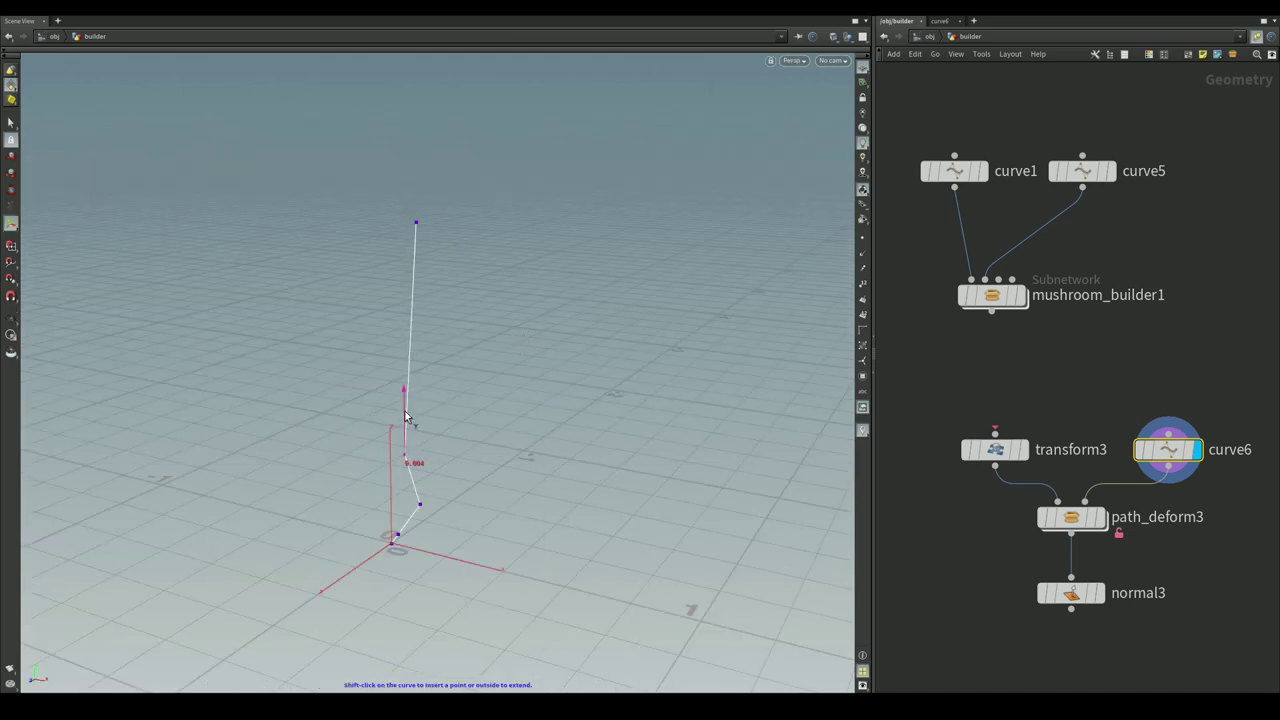
pyautogui.moveTo(991, 310); pyautogui.dragTo(995, 432)
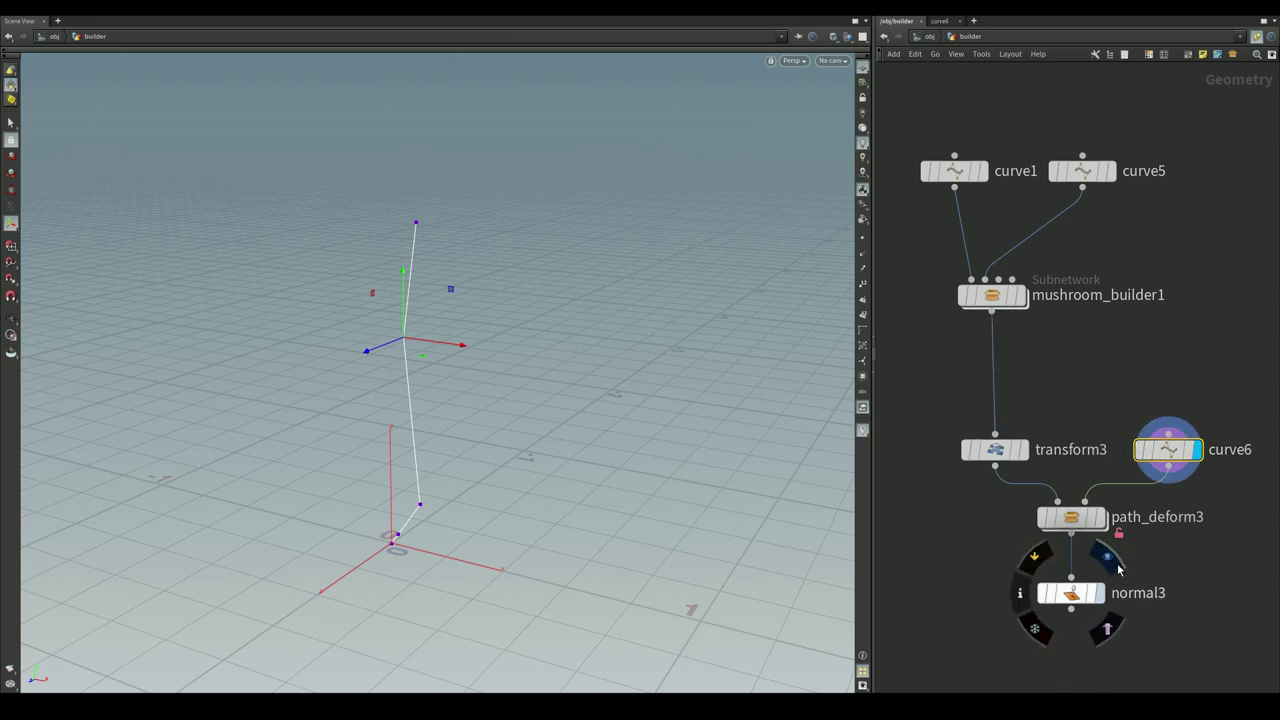
# - Display normal3 and drag curve6's lower points to swing the stem base out lower-left
pyautogui.click(1100, 593)
pyautogui.moveTo(419, 502)
pyautogui.mouseDown()
pyautogui.moveTo(487, 505)
pyautogui.moveTo(603, 397)
pyautogui.moveTo(614, 346)
pyautogui.mouseUp()
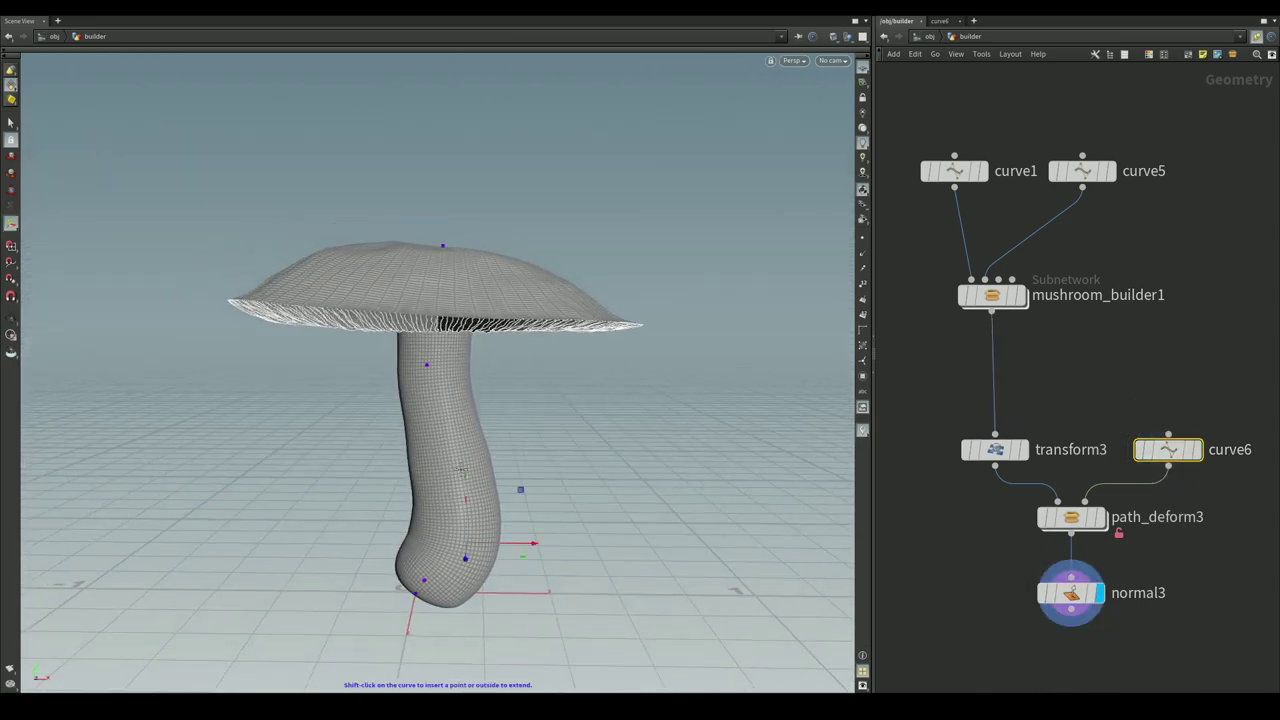
pyautogui.moveTo(425, 585)
pyautogui.mouseDown()
pyautogui.moveTo(457, 586)
pyautogui.moveTo(363, 571)
pyautogui.moveTo(418, 598)
pyautogui.moveTo(346, 584)
pyautogui.mouseUp()
pyautogui.moveTo(310, 545); pyautogui.dragTo(303, 590)
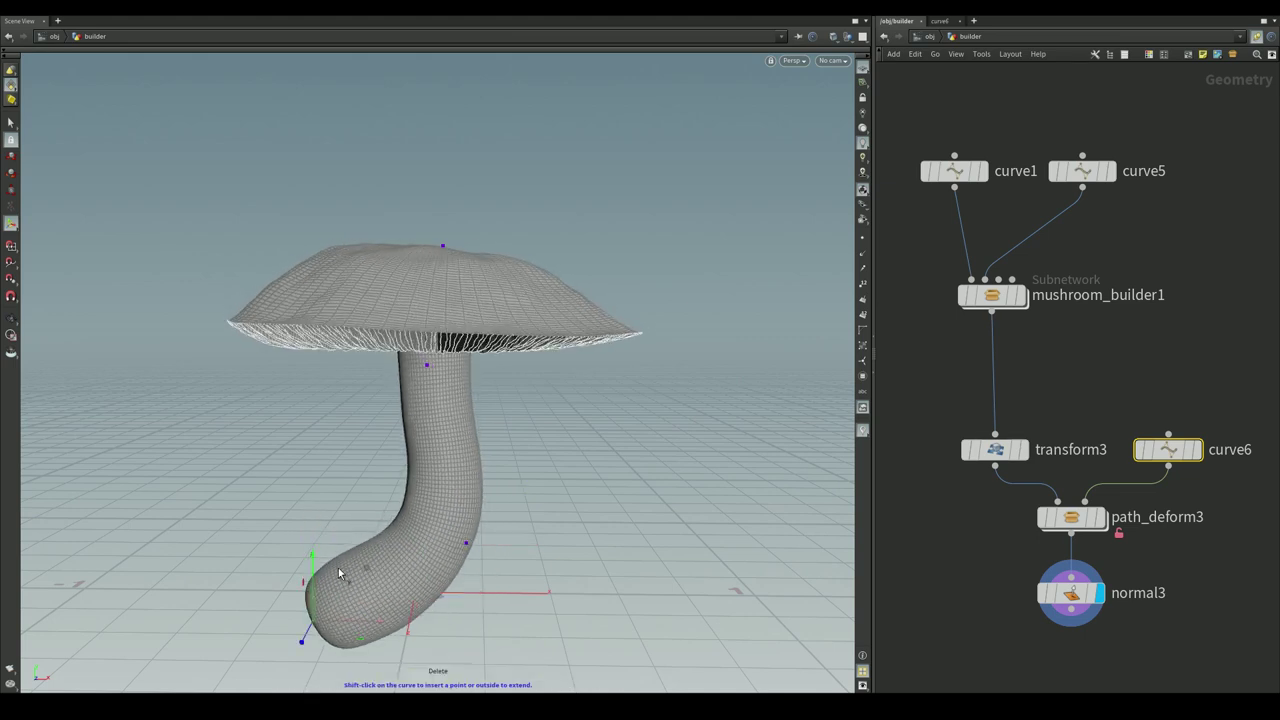
pyautogui.click(520, 532)
pyautogui.moveTo(520, 532)
pyautogui.mouseDown()
pyautogui.moveTo(390, 512)
pyautogui.moveTo(276, 456)
pyautogui.moveTo(379, 463)
pyautogui.moveTo(442, 552)
pyautogui.mouseUp()
# - Push the upper stem path point left and shift the top point to tilt the cap
pyautogui.click(426, 368)
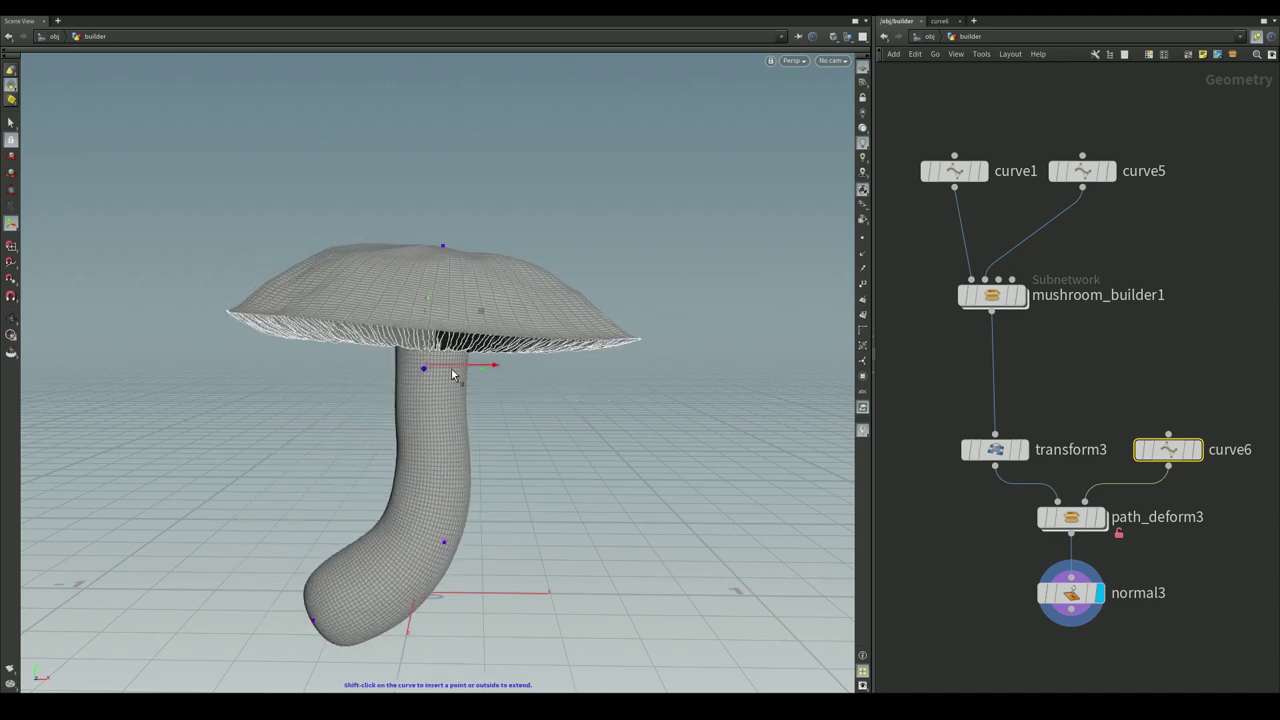
pyautogui.moveTo(465, 369); pyautogui.dragTo(393, 365)
pyautogui.click(442, 245)
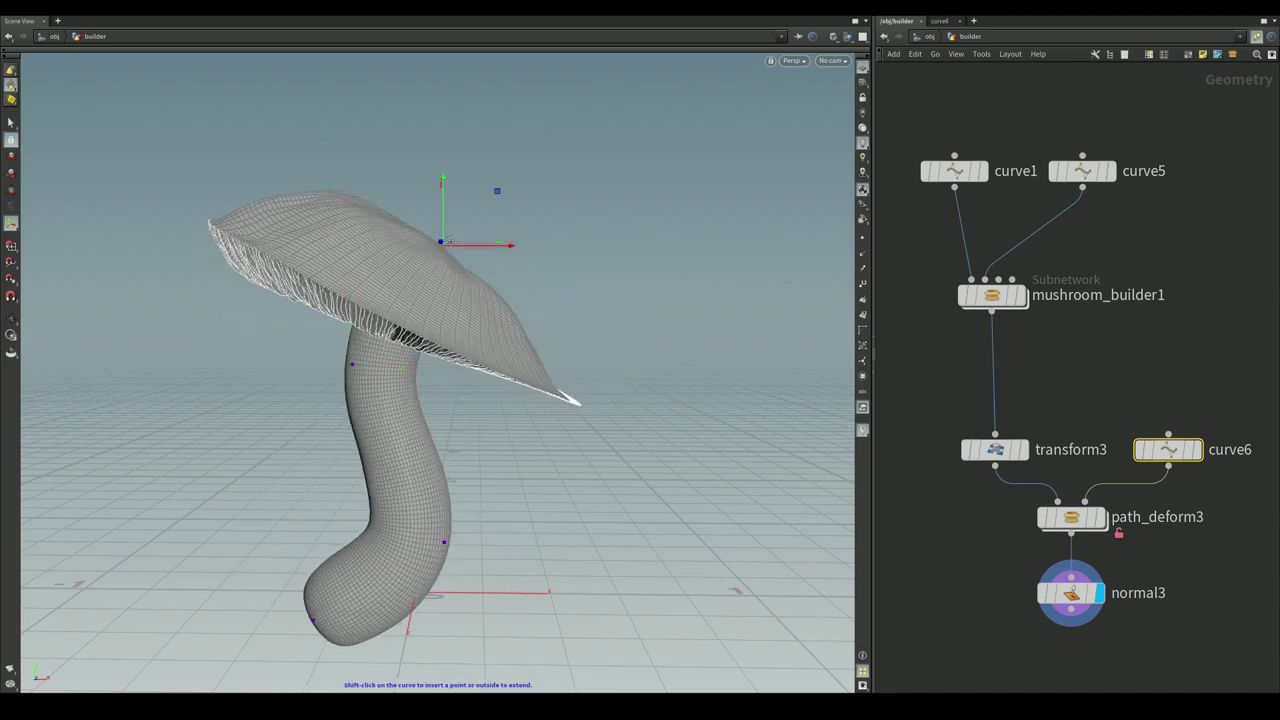
pyautogui.moveTo(497, 191)
pyautogui.mouseDown()
pyautogui.moveTo(672, 211)
pyautogui.moveTo(578, 196)
pyautogui.mouseUp()
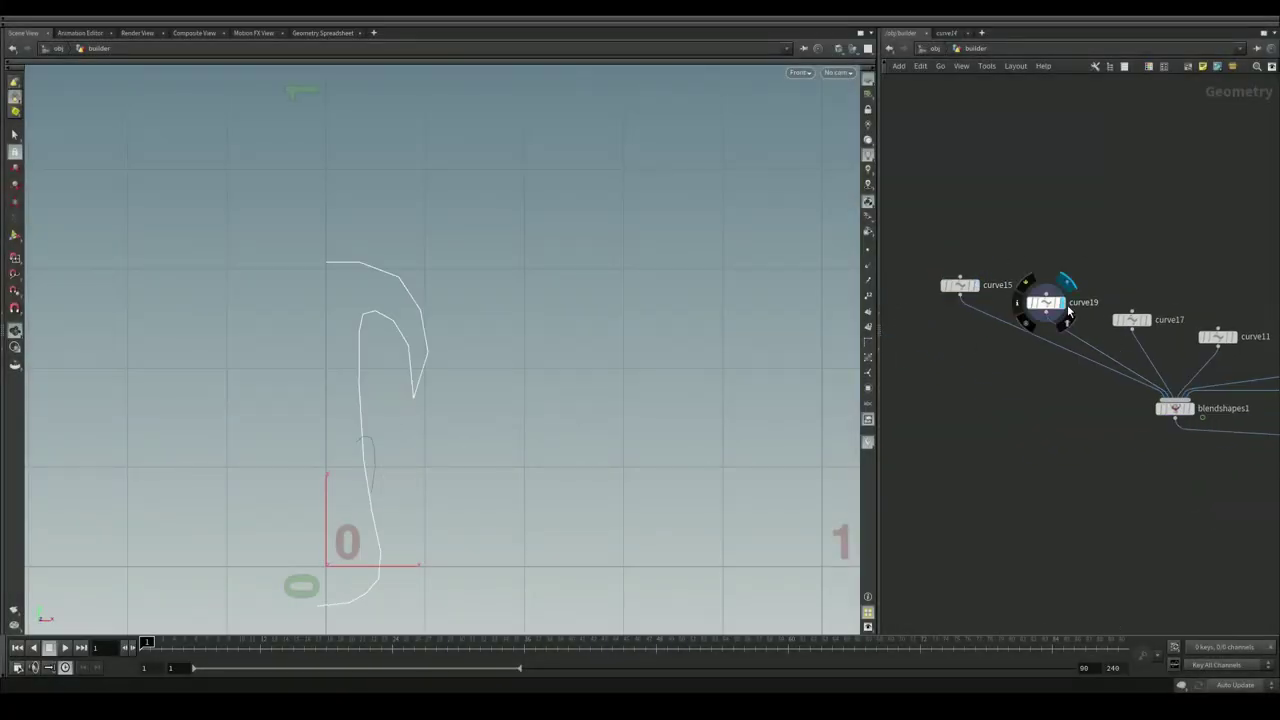
# - Preview the curve17 and curve11 profile curves in the viewport
pyautogui.click(1149, 319)
pyautogui.click(1236, 336)
pyautogui.scroll(-2, 1186, 306)
pyautogui.scroll(-3, 1047, 325)
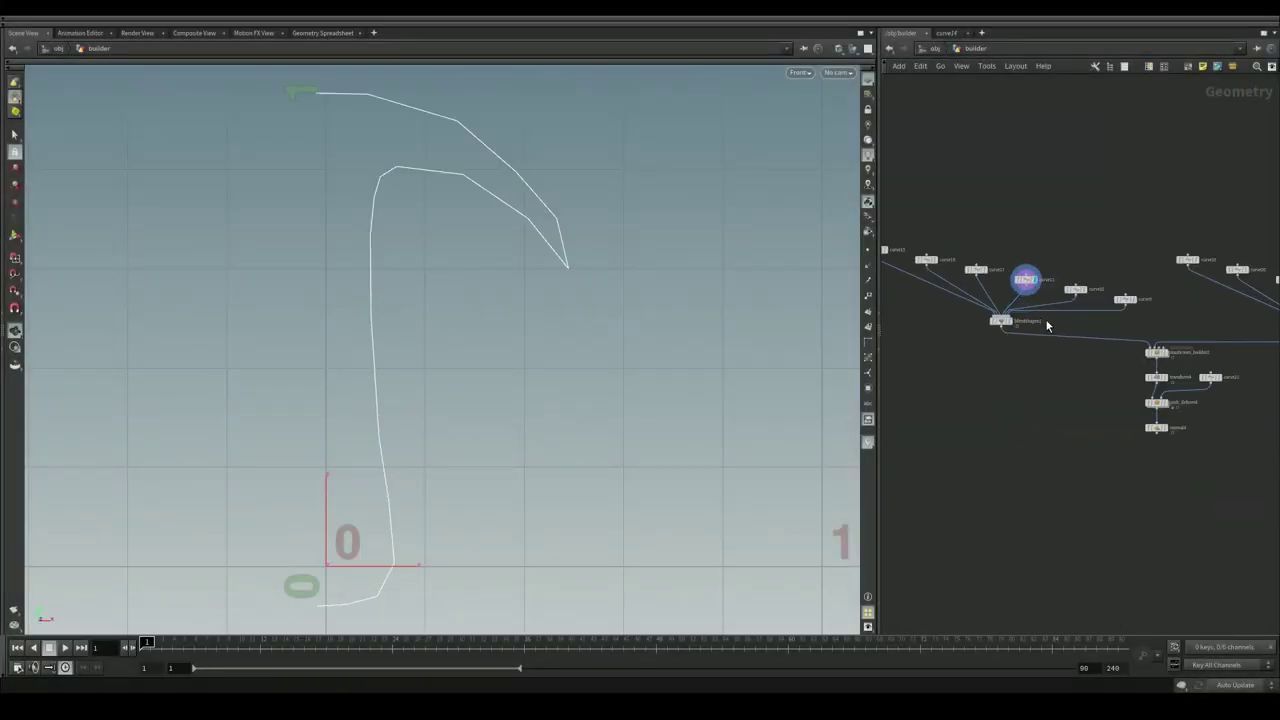
# - Display the blended profile from blendshapes1 and play back its morphing animation
pyautogui.click(1008, 320)
pyautogui.moveTo(1170, 317); pyautogui.dragTo(1082, 317, button='middle')
pyautogui.scroll(-2, 1011, 352)
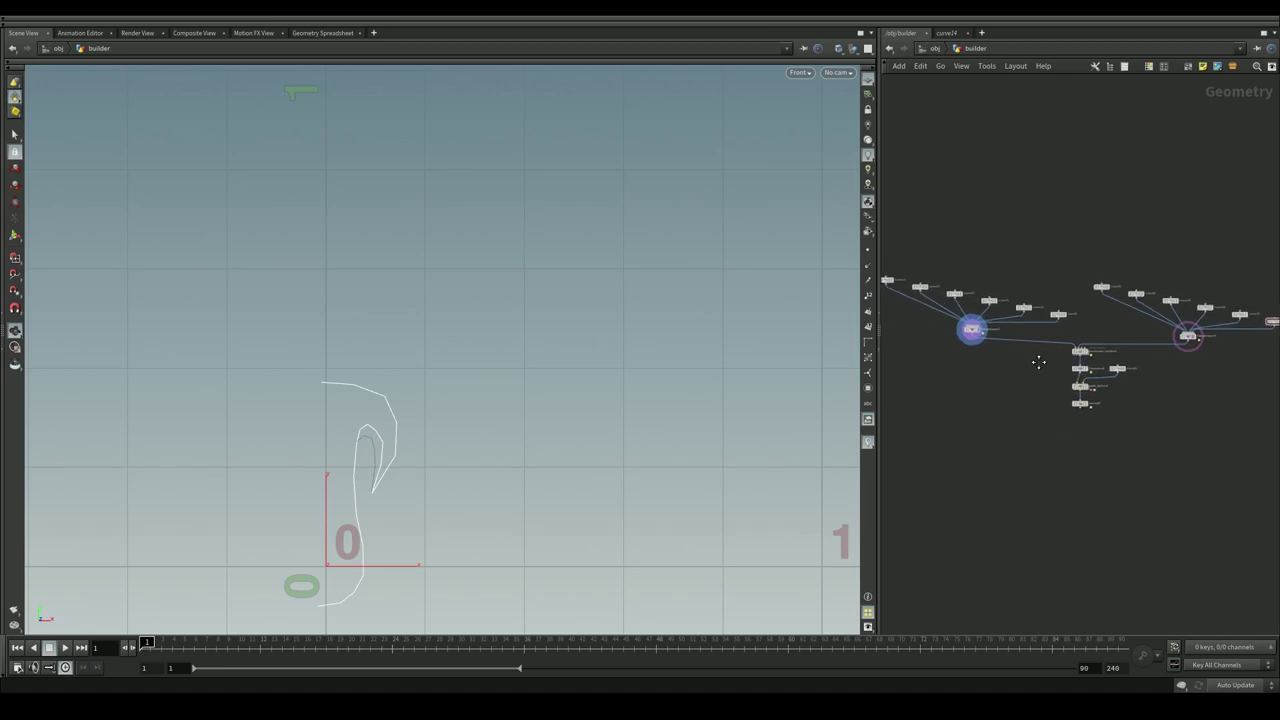
pyautogui.click(66, 648)
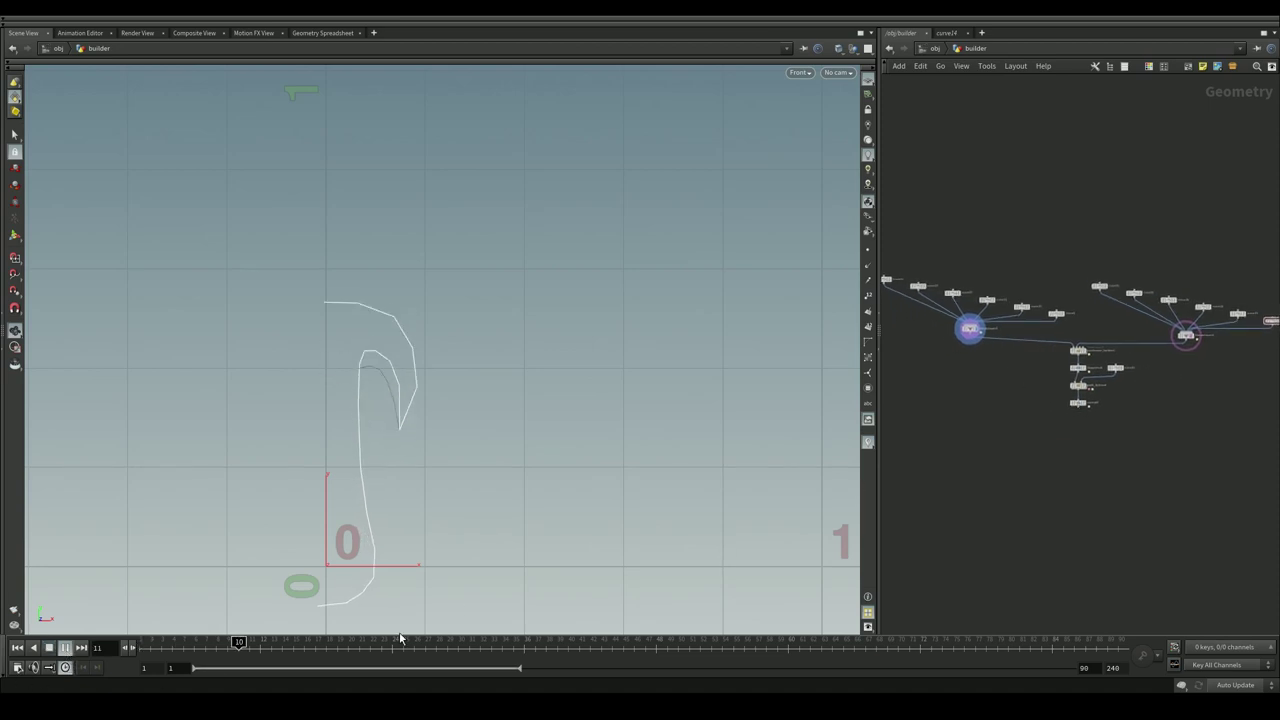